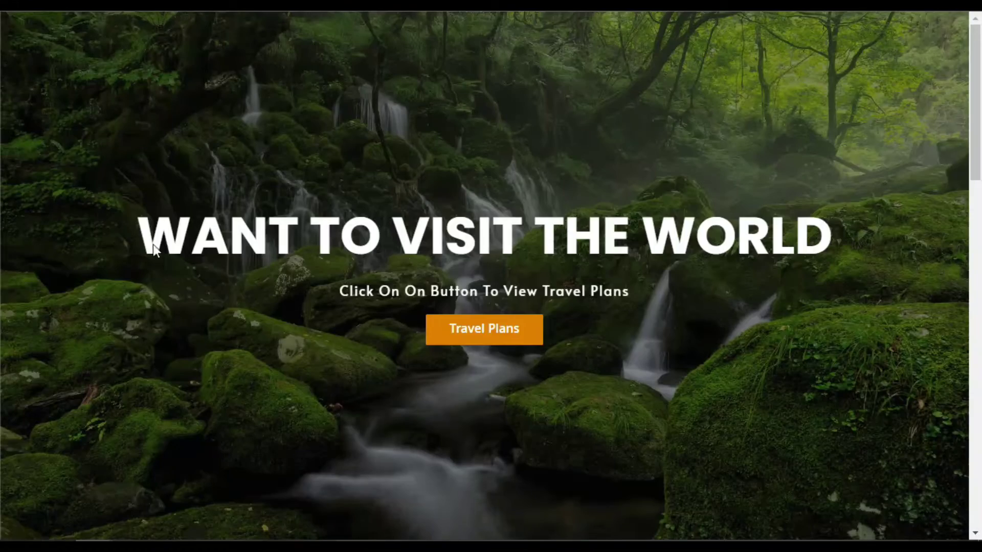
# Scroll the live page and advance the image carousel two slides to the misty mountain photo
pyautogui.scroll(-20, 457, 376)
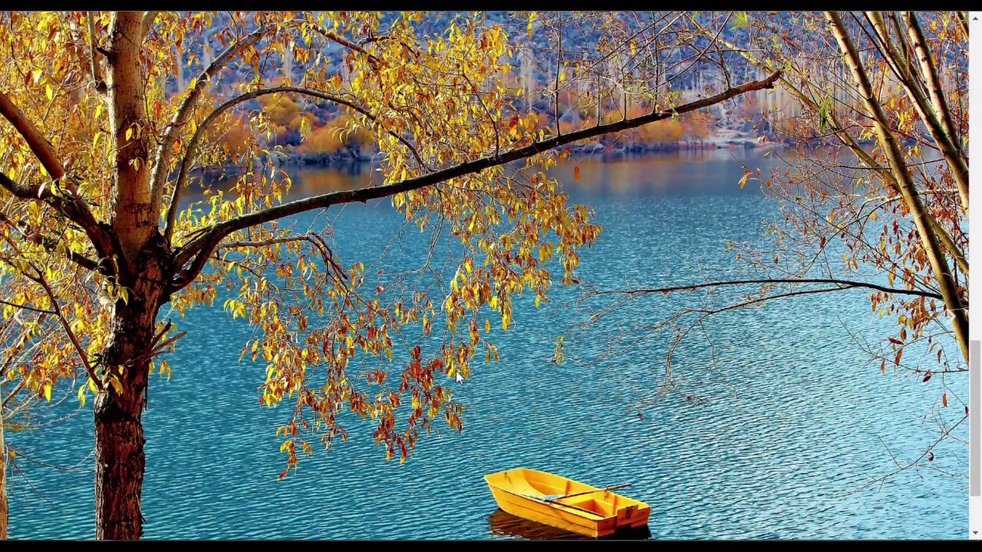
pyautogui.scroll(2, 458, 377)
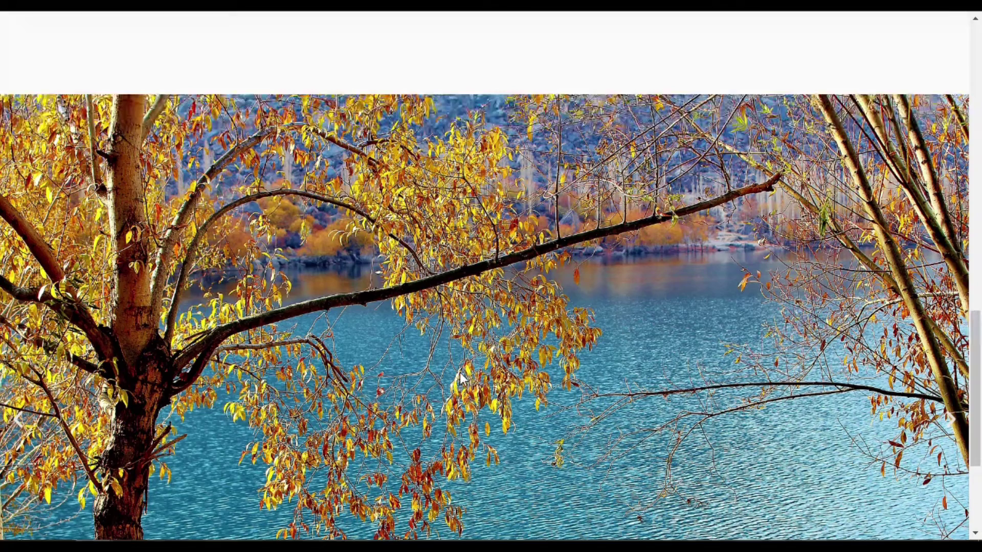
pyautogui.click(957, 424)
pyautogui.click(957, 424)
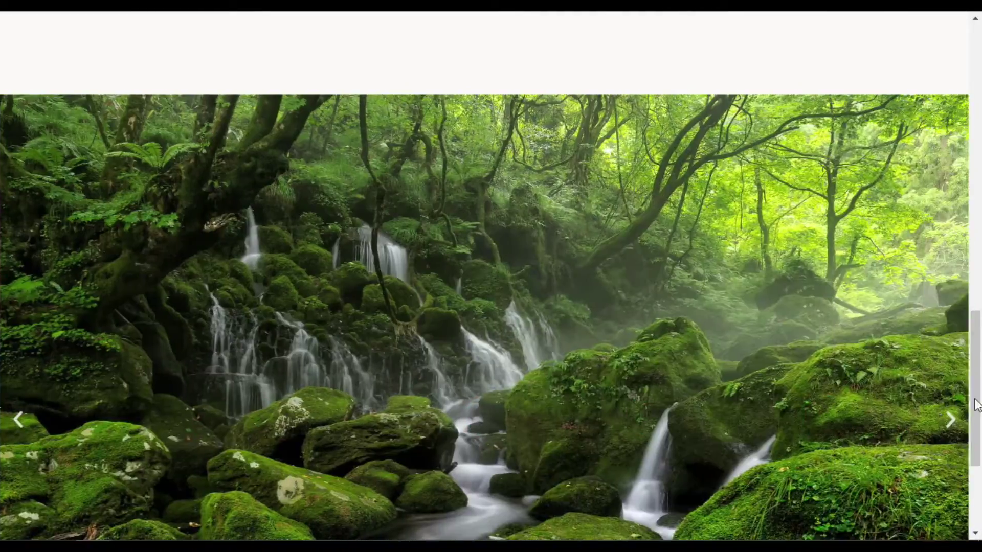
pyautogui.scroll(-1, 2, 402)
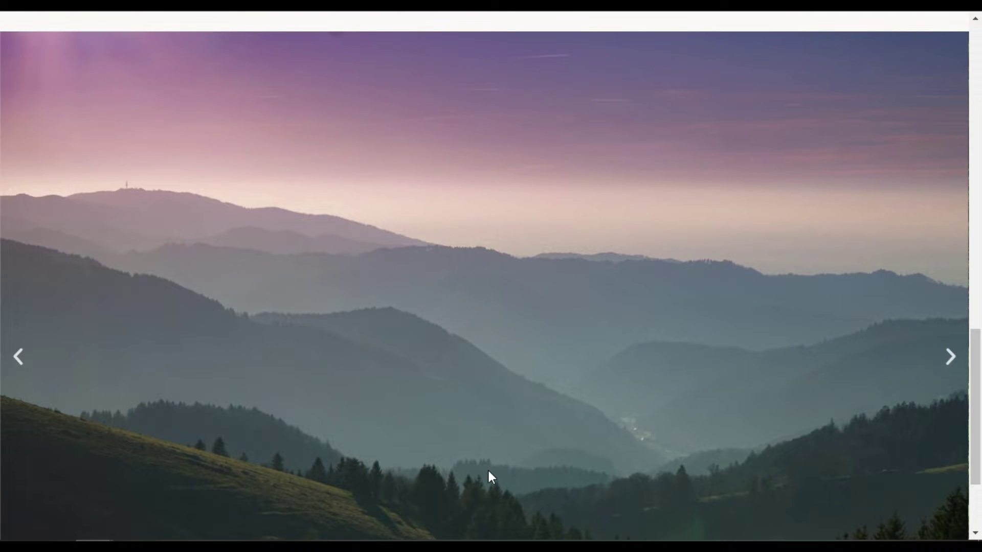
pyautogui.scroll(20, 493, 470)
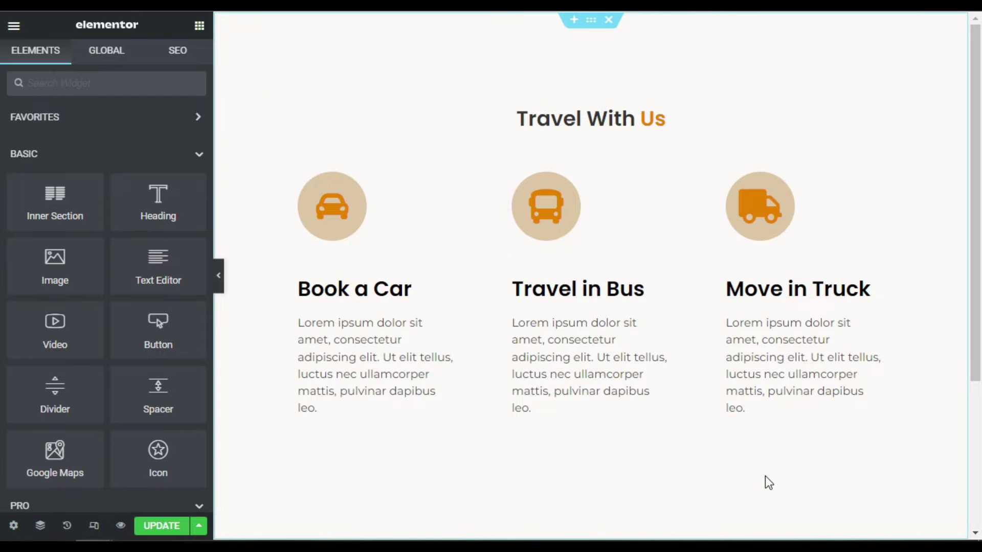
# Insert a single-column section above Travel With Us with its height set to Fit To Screen
pyautogui.scroll(-2, 744, 478)
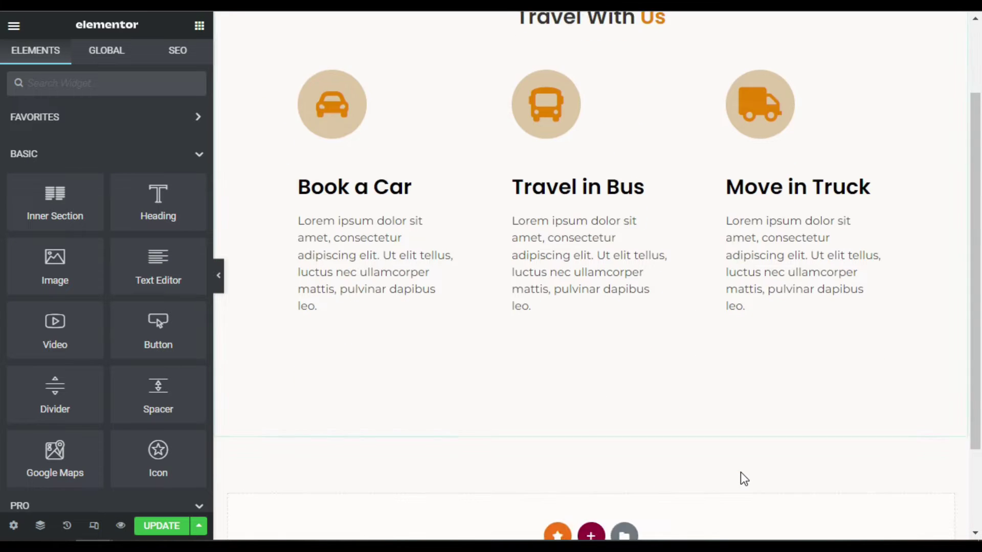
pyautogui.scroll(2, 745, 478)
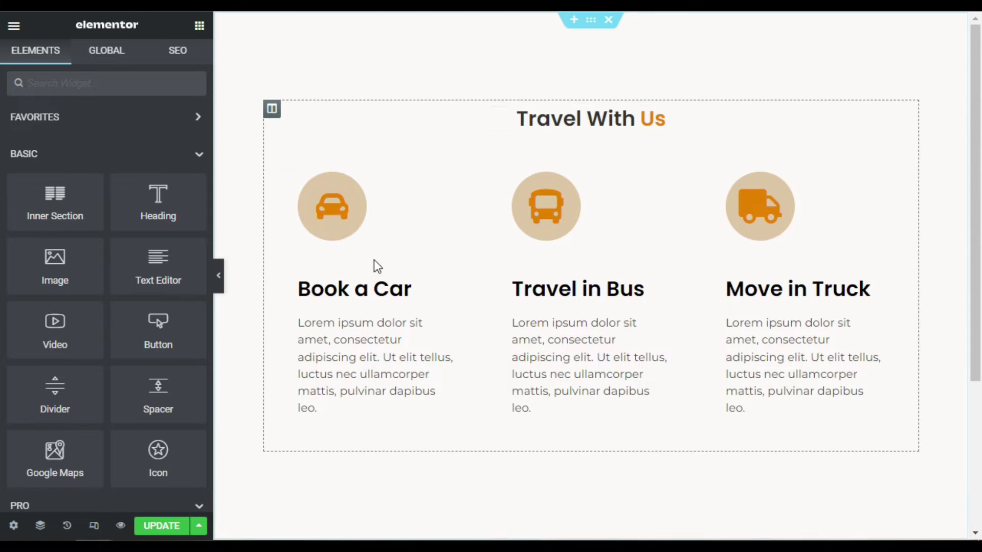
pyautogui.click(574, 20)
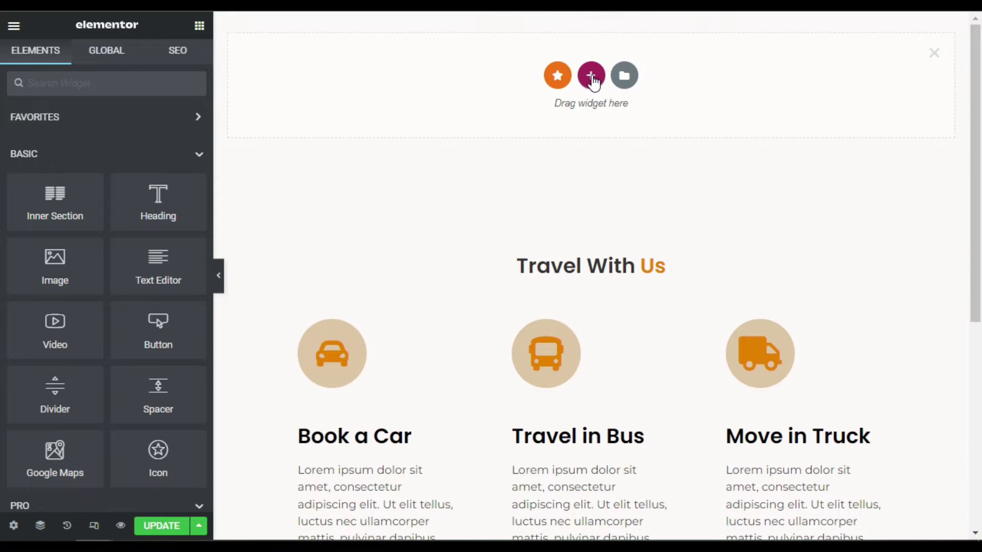
pyautogui.click(591, 76)
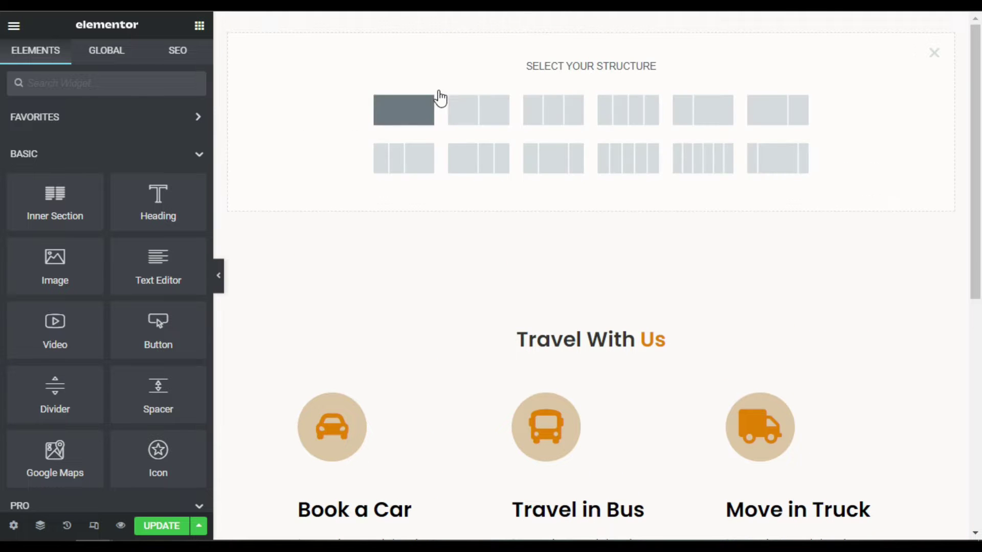
pyautogui.click(384, 115)
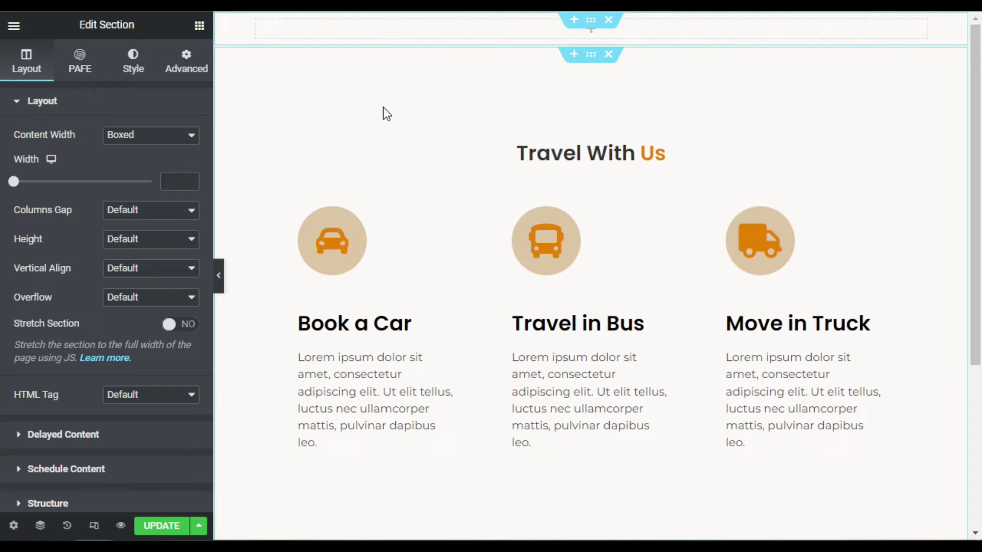
pyautogui.click(151, 239)
pyautogui.click(76, 251)
pyautogui.click(144, 243)
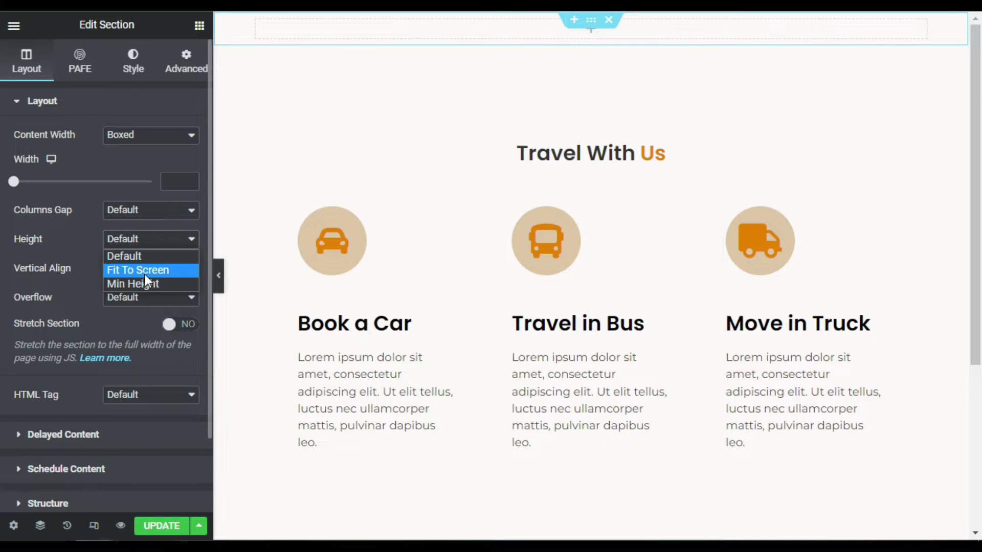
pyautogui.click(145, 273)
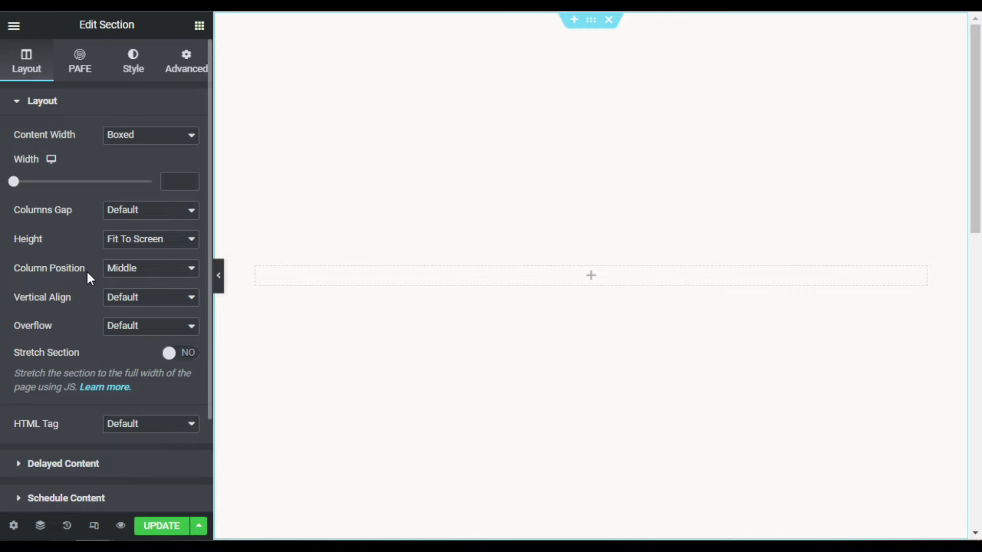
pyautogui.click(132, 54)
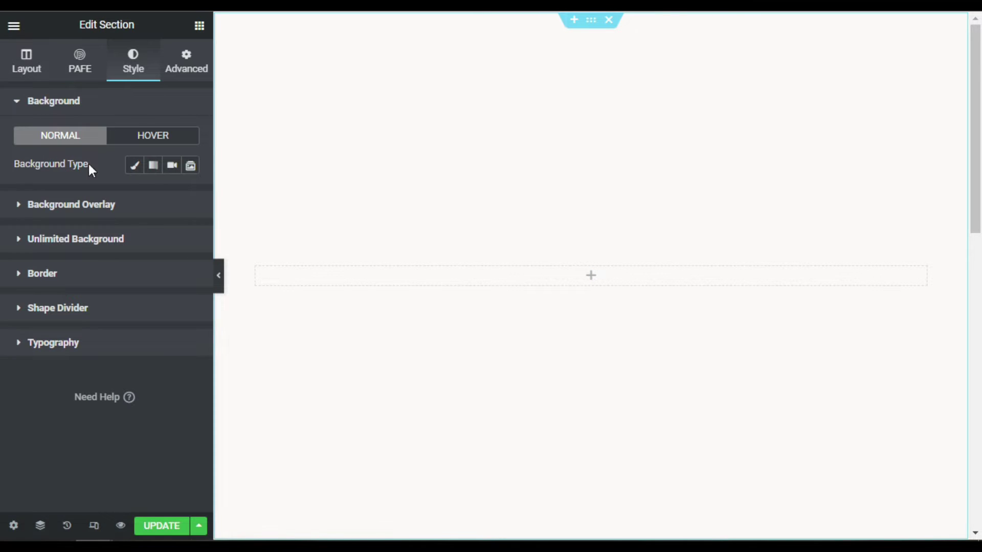
# Set the background type to Slideshow and gather the beach, stream, mountain and lake-tree photos into a gallery
pyautogui.click(189, 169)
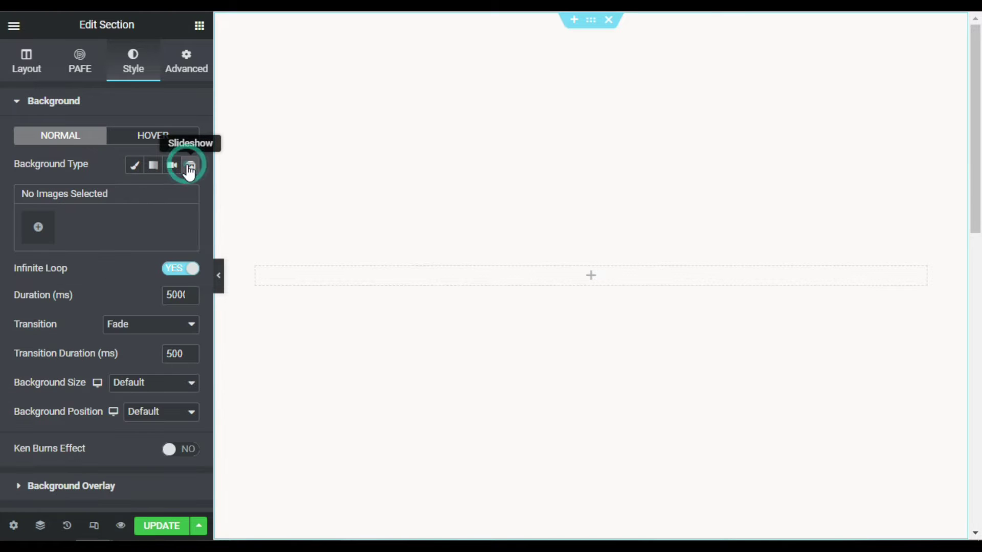
pyautogui.click(39, 229)
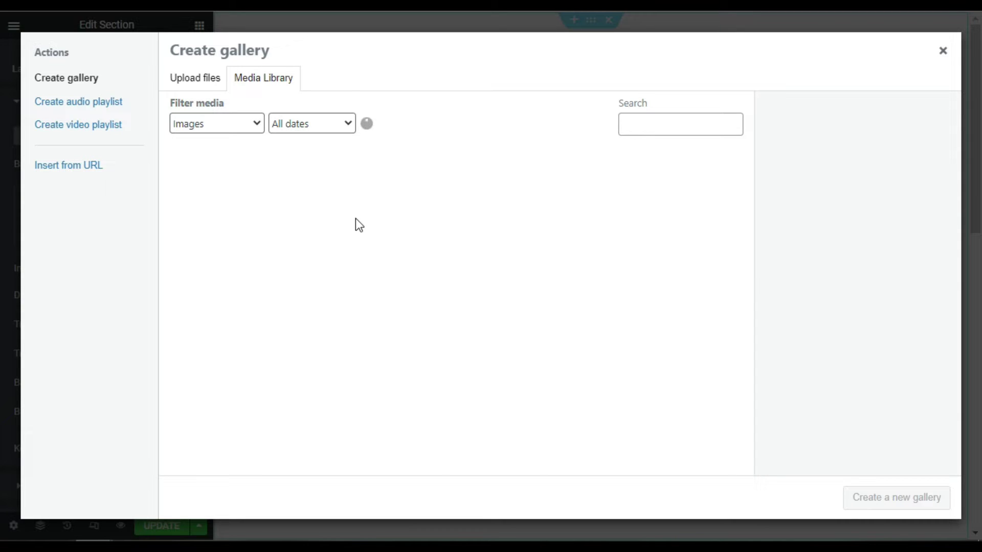
pyautogui.scroll(-5, 531, 376)
pyautogui.click(687, 279)
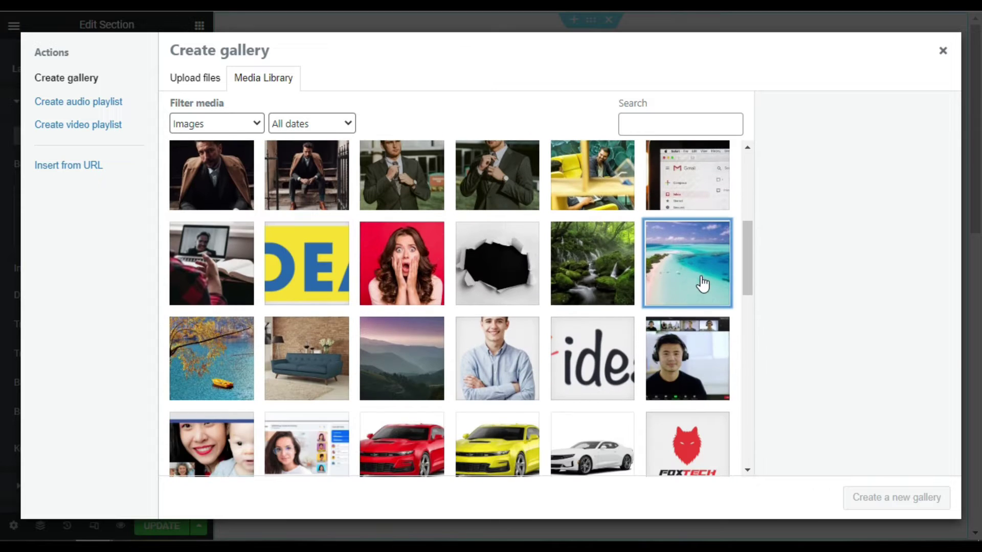
pyautogui.click(596, 260)
pyautogui.click(437, 354)
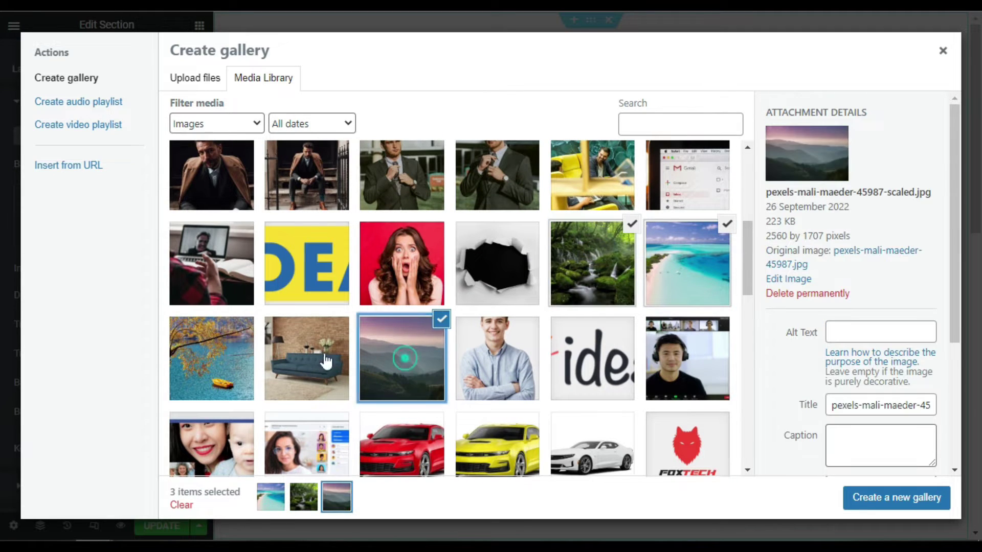
pyautogui.click(231, 358)
pyautogui.click(875, 504)
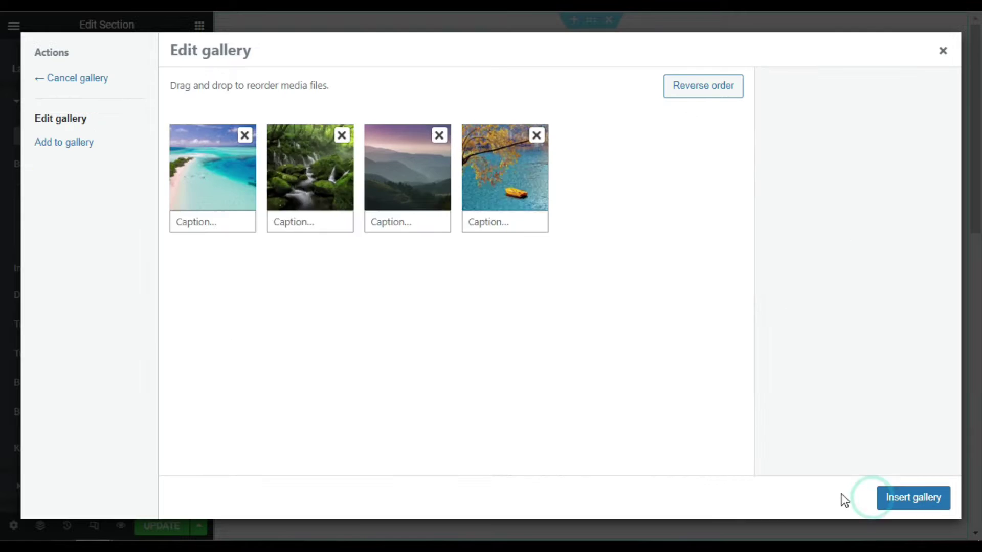
# Reorder the gallery to beach, mountains, forest stream, lake tree and insert it as the slideshow
pyautogui.moveTo(589, 207); pyautogui.dragTo(358, 203)
pyautogui.moveTo(254, 203); pyautogui.dragTo(276, 203)
pyautogui.moveTo(455, 202); pyautogui.dragTo(333, 202)
pyautogui.moveTo(430, 203); pyautogui.dragTo(210, 193)
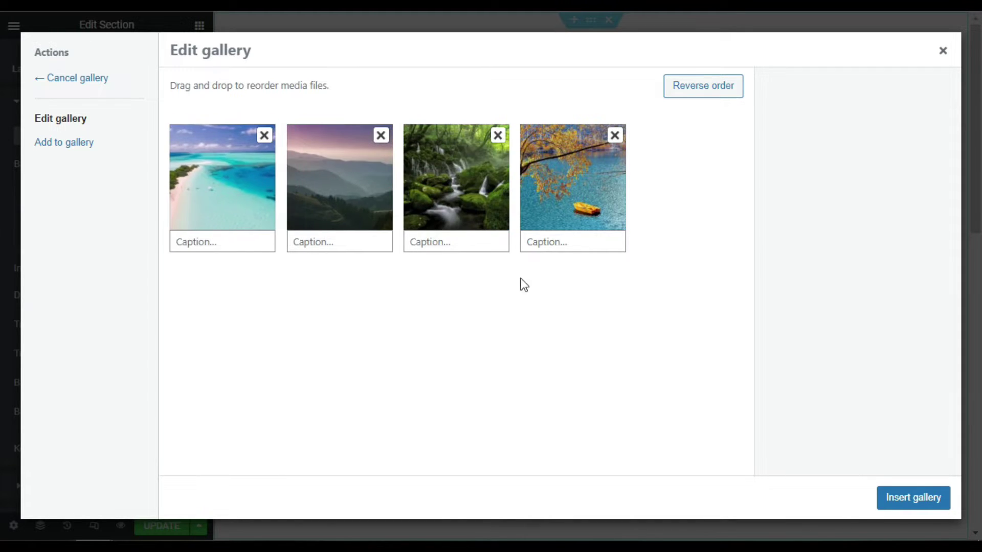
pyautogui.click(942, 499)
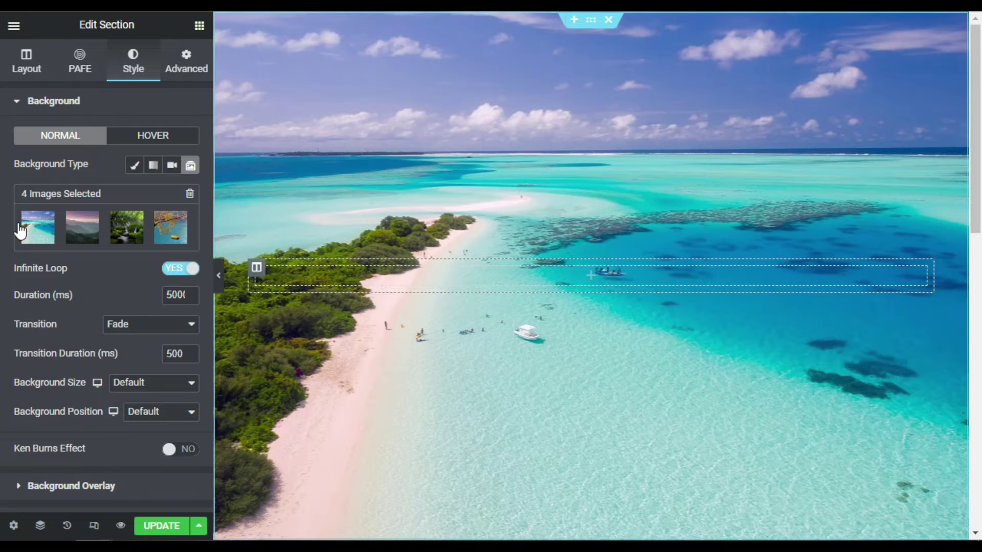
# Add a Classic background overlay to the section with colour #000000 at 0.5 opacity
pyautogui.scroll(-3, 668, 343)
pyautogui.scroll(3, 668, 343)
pyautogui.click(106, 106)
pyautogui.click(113, 136)
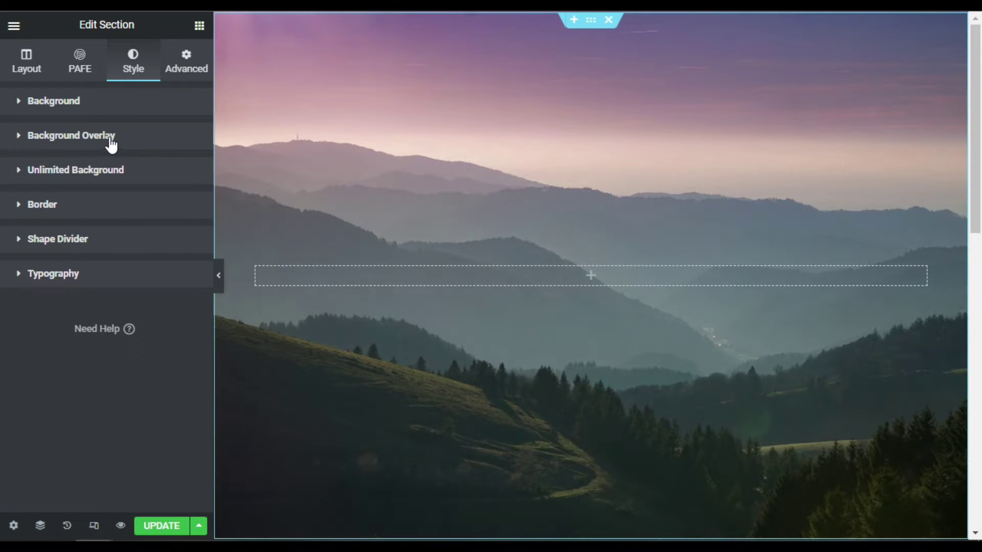
pyautogui.click(171, 200)
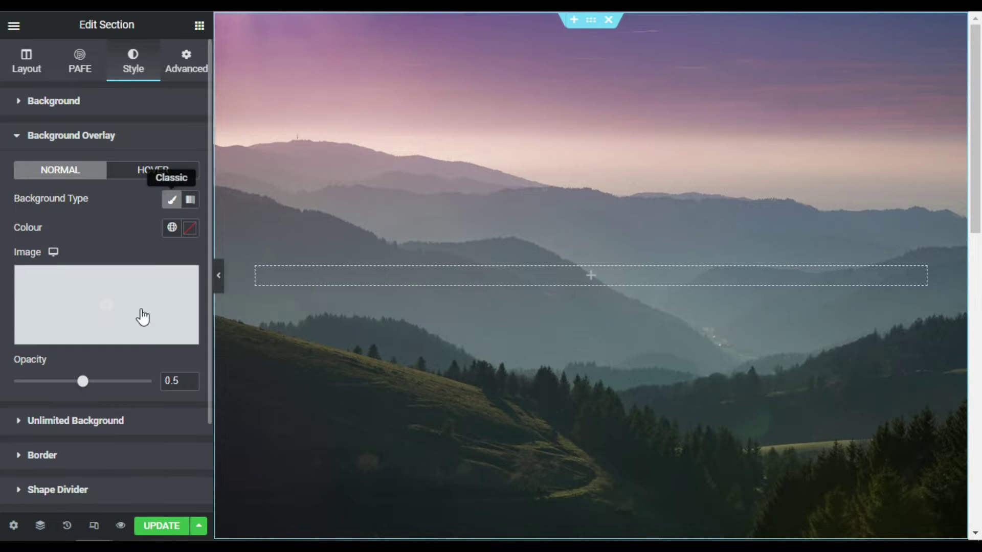
pyautogui.click(190, 228)
pyautogui.click(78, 366)
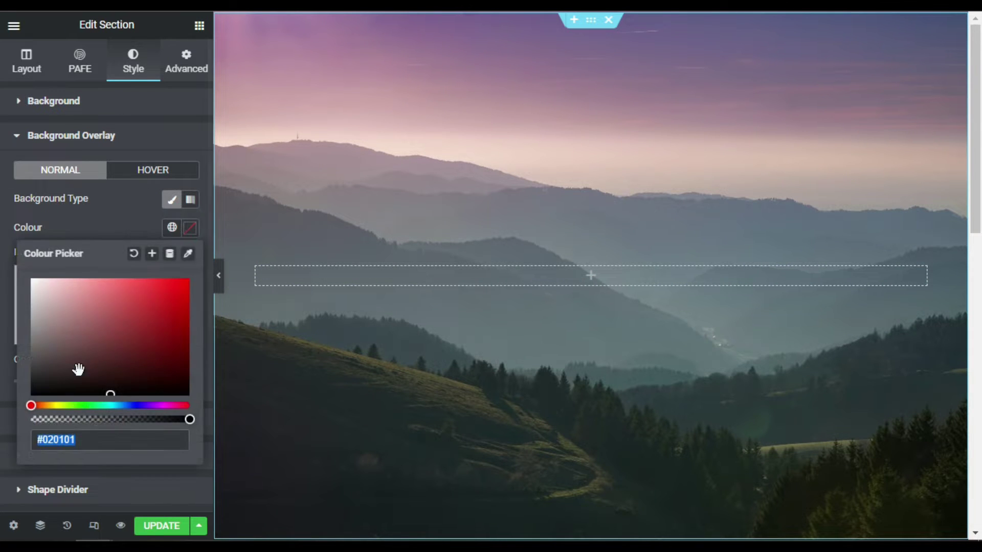
pyautogui.click(31, 396)
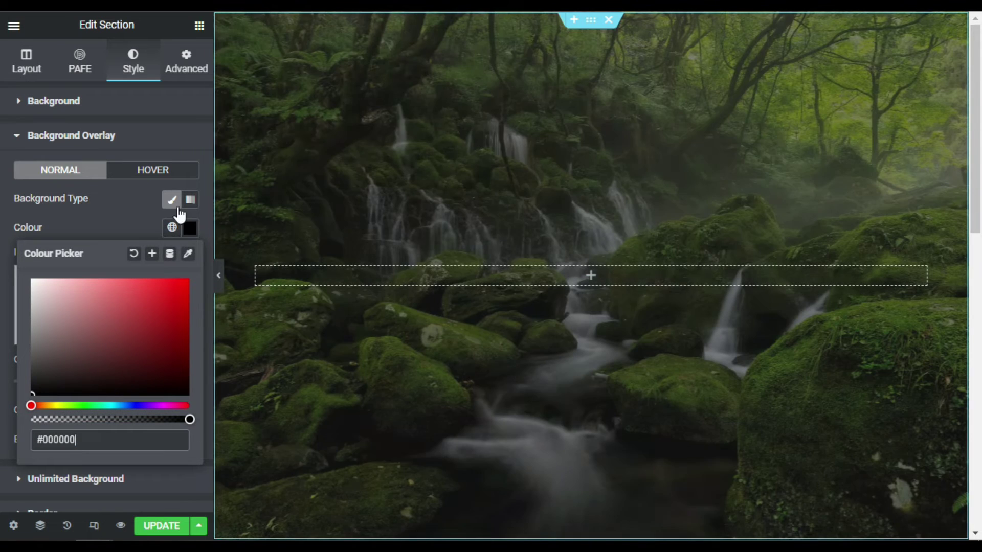
pyautogui.click(130, 214)
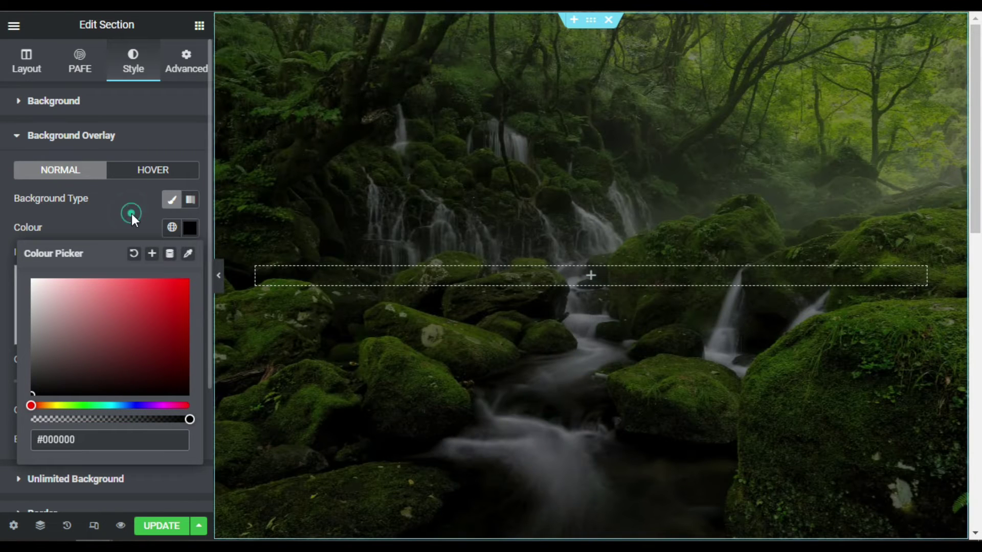
pyautogui.click(199, 27)
# Drop a Heading widget into the section, retitle it 'want to visit the world', and centre it
pyautogui.moveTo(158, 202); pyautogui.dragTo(611, 279)
pyautogui.click(143, 164)
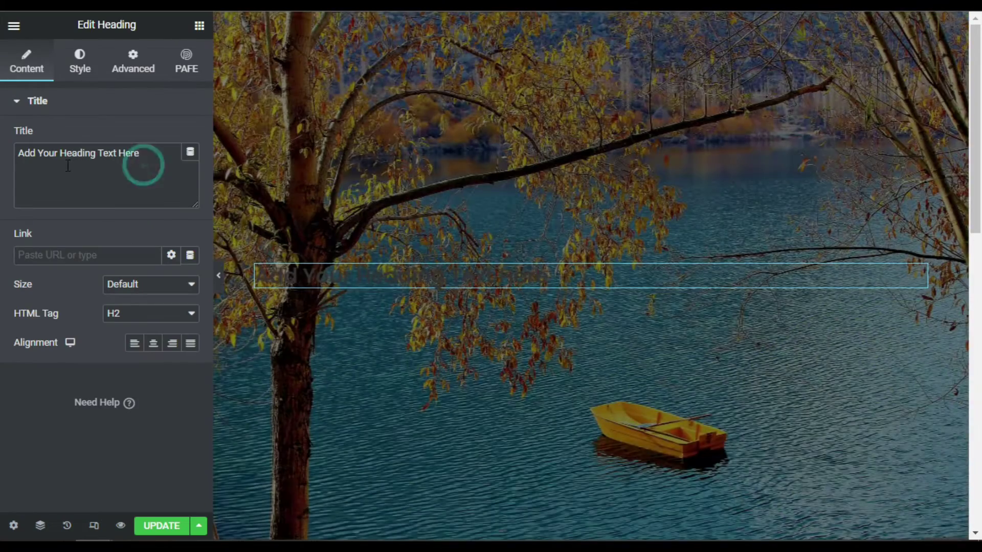
pyautogui.hotkey('ctrl', 'a')
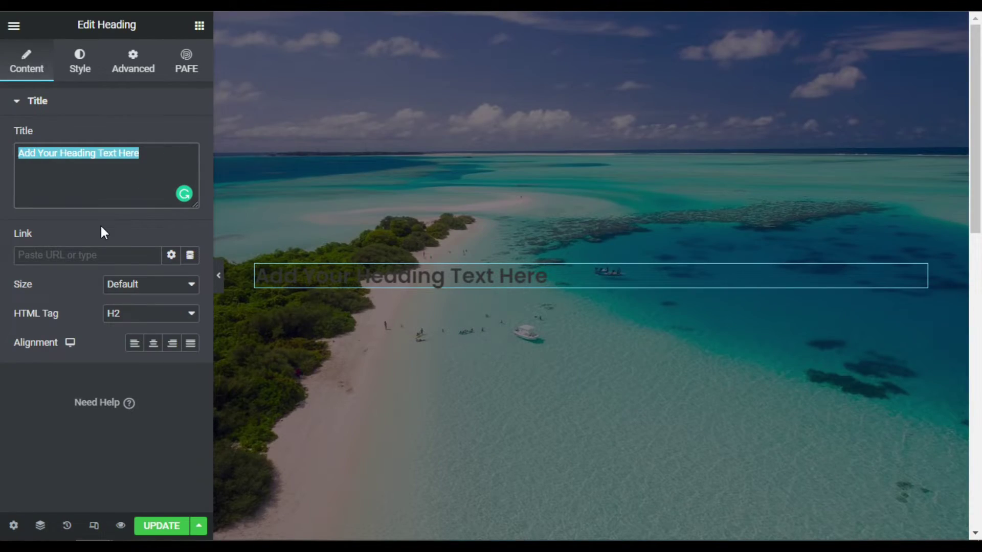
pyautogui.write('want to visit ')
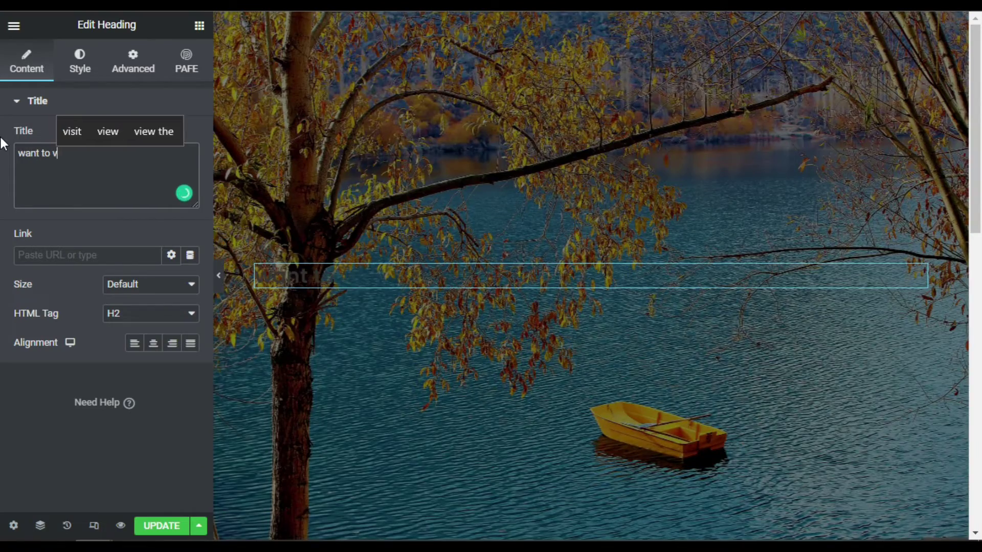
pyautogui.write('the world')
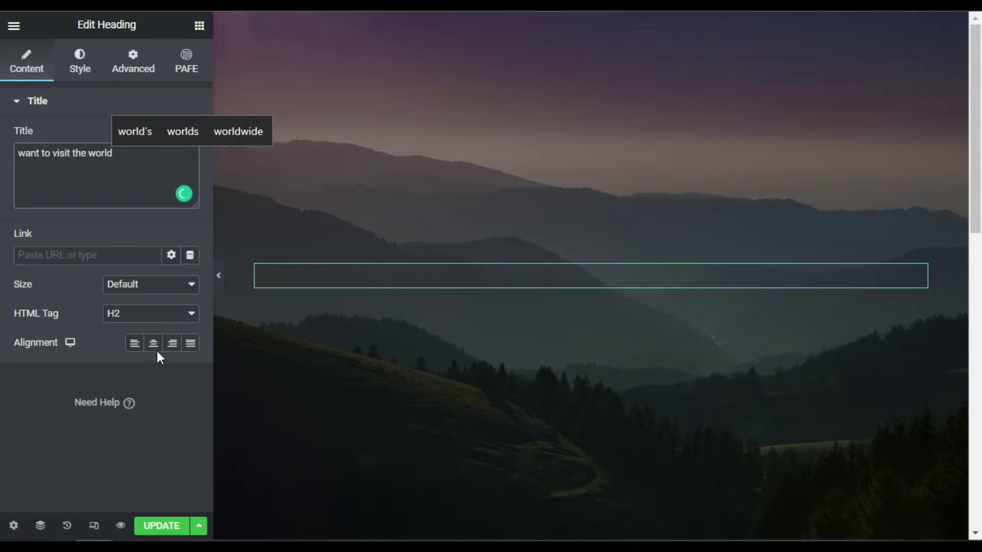
pyautogui.click(152, 350)
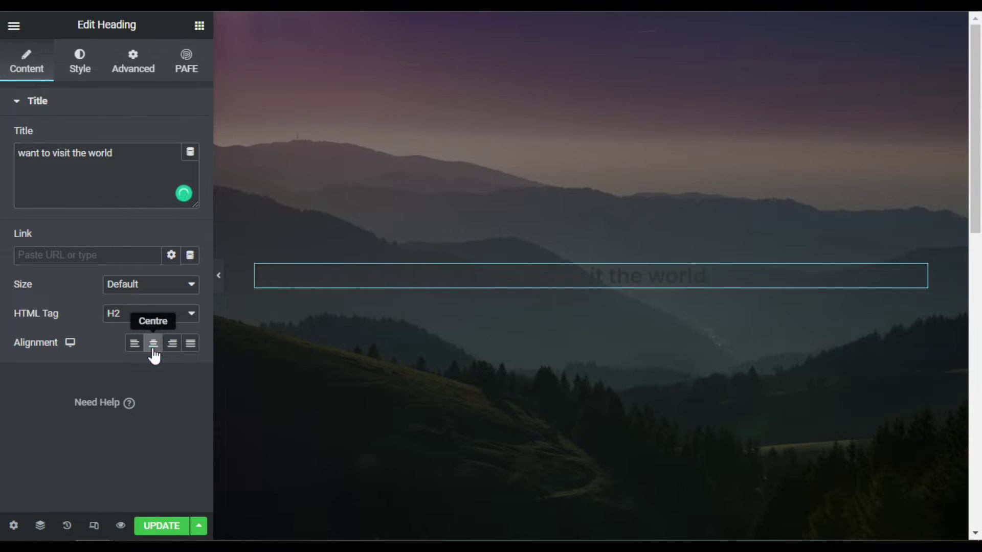
pyautogui.click(81, 59)
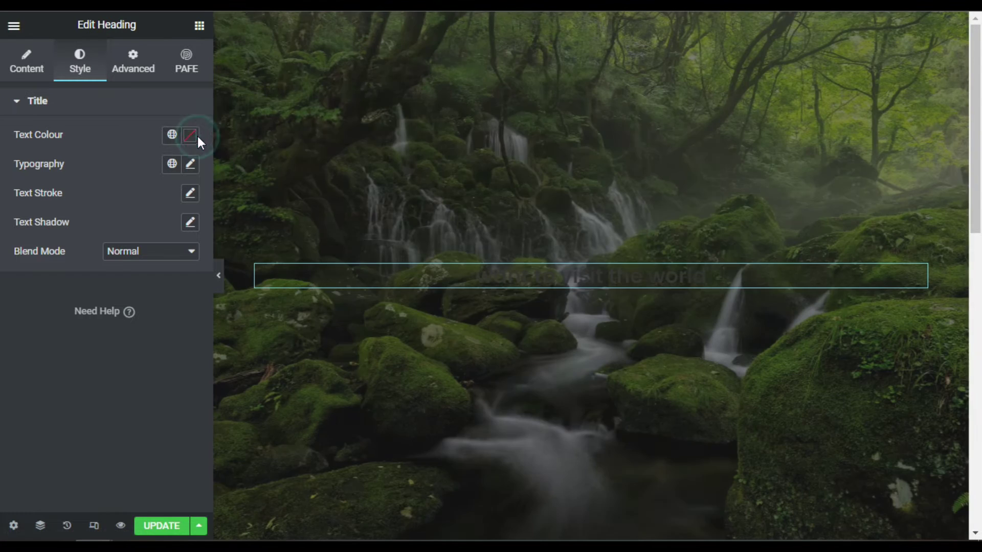
# Make the heading text white and set its font family to Poppins
pyautogui.click(190, 136)
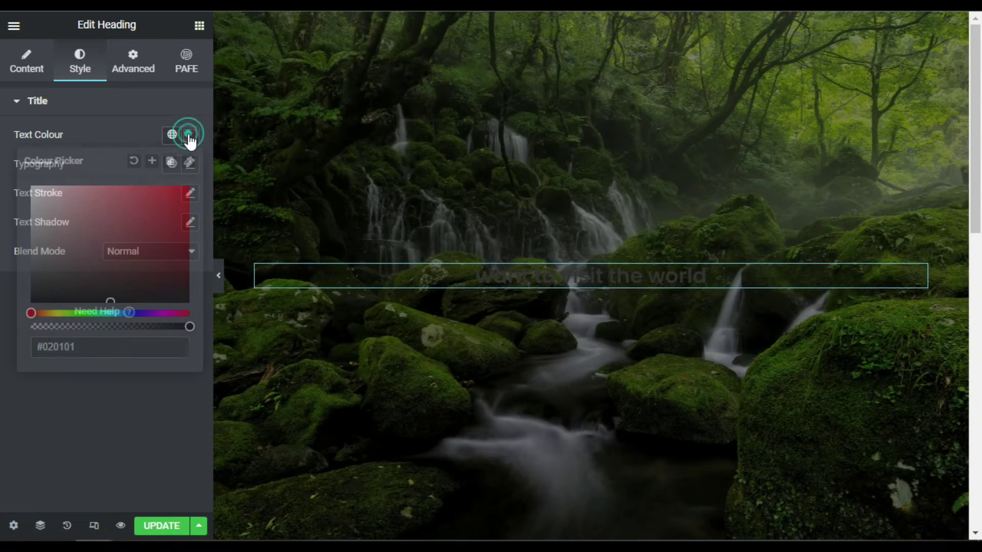
pyautogui.moveTo(146, 203); pyautogui.dragTo(1, 173)
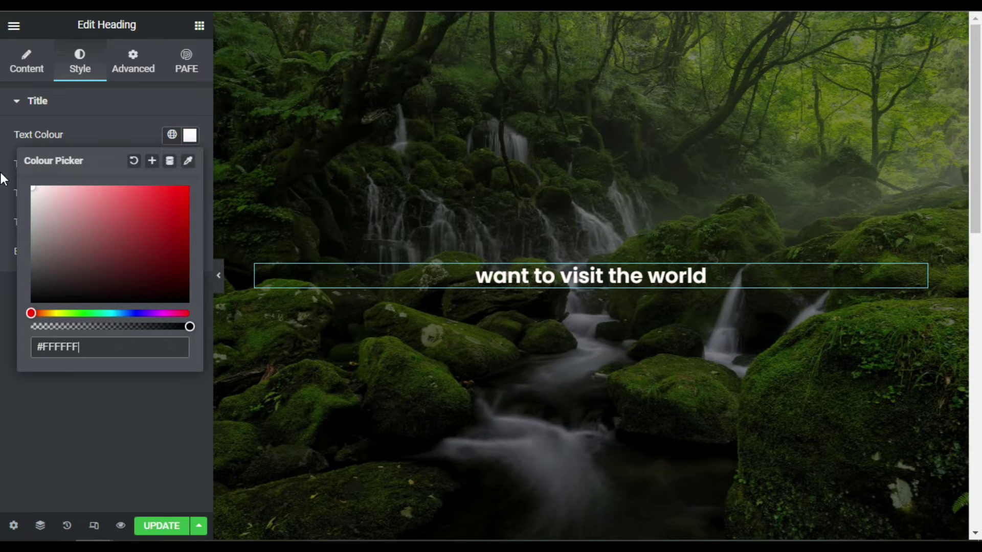
pyautogui.click(83, 129)
pyautogui.click(191, 164)
pyautogui.click(147, 230)
pyautogui.click(146, 248)
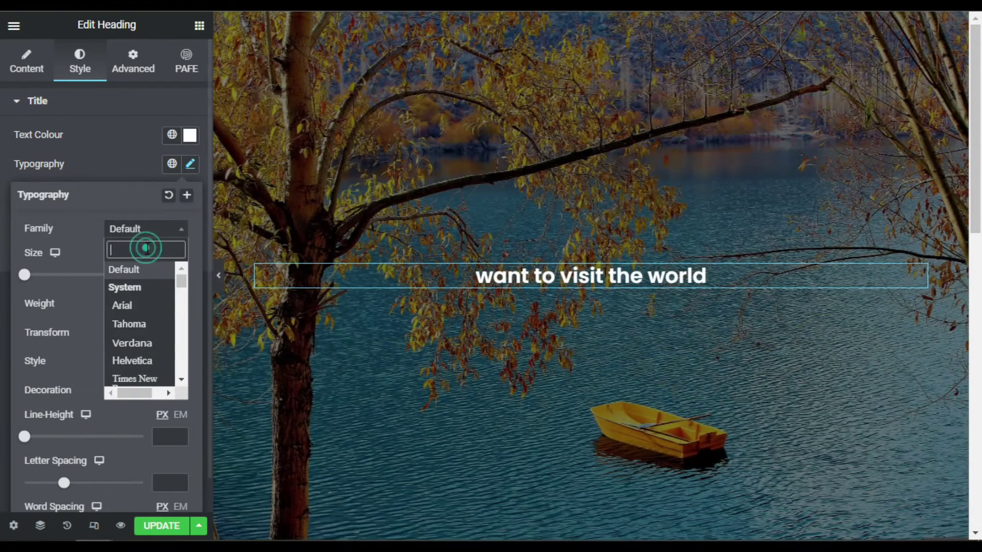
pyautogui.write('popp')
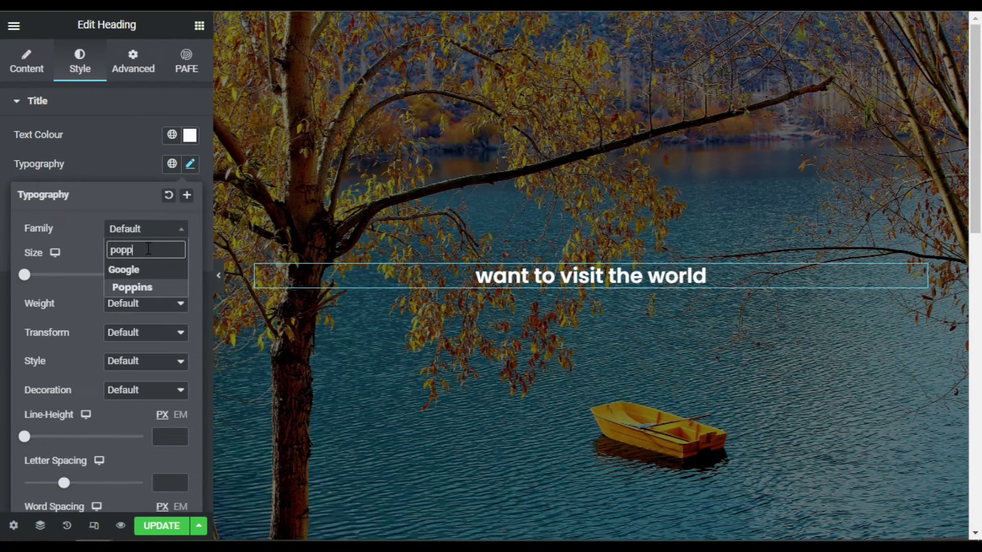
pyautogui.click(144, 289)
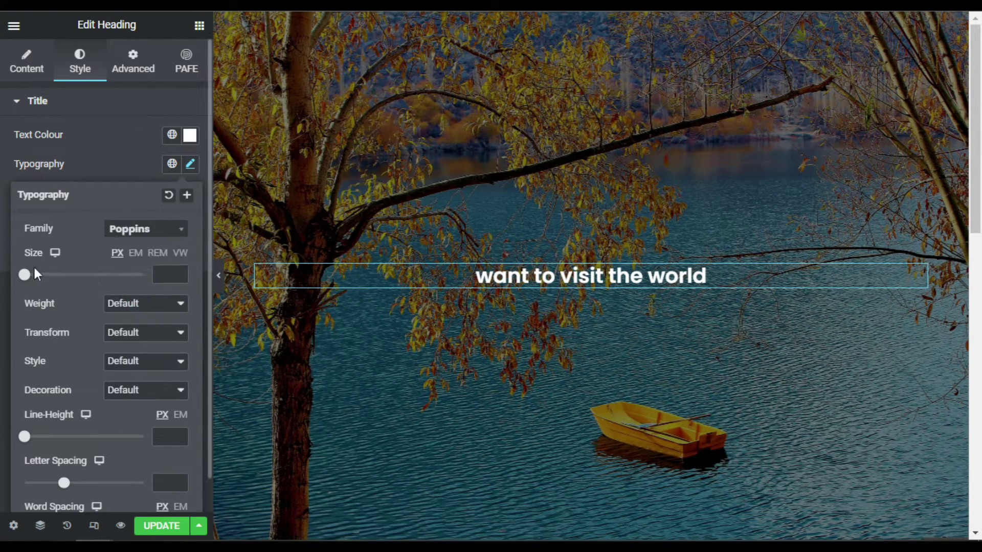
# Set the heading to 75 px, weight 700, uppercase, and place a Text Editor widget beneath it
pyautogui.moveTo(24, 276); pyautogui.dragTo(66, 296)
pyautogui.click(180, 272)
pyautogui.click(183, 274)
pyautogui.click(183, 274)
pyautogui.click(183, 274)
pyautogui.click(183, 274)
pyautogui.click(183, 274)
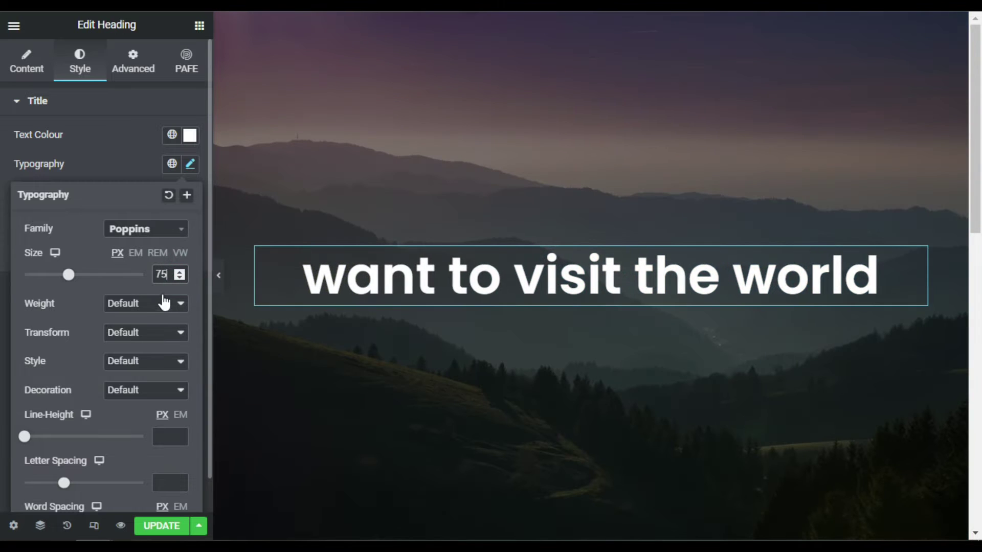
pyautogui.click(135, 306)
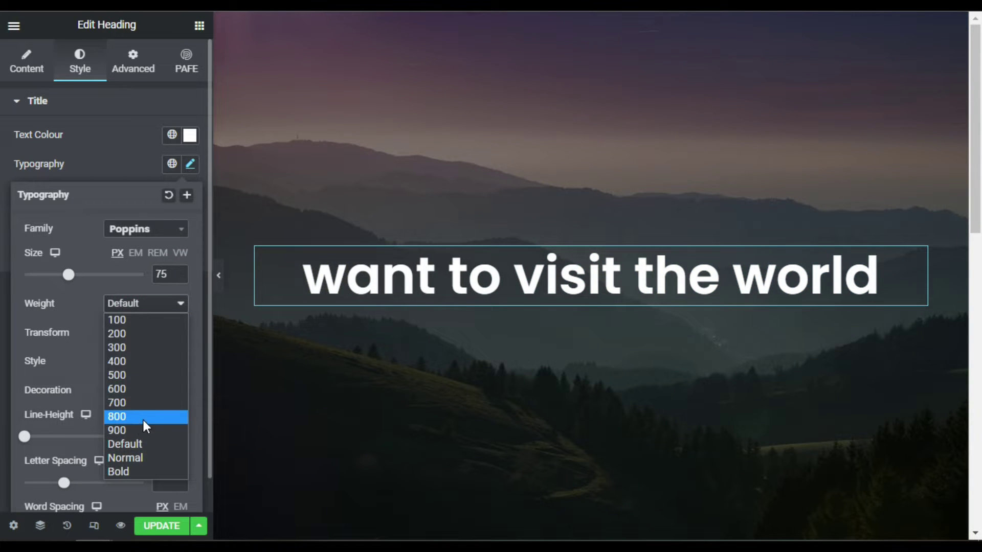
pyautogui.click(146, 404)
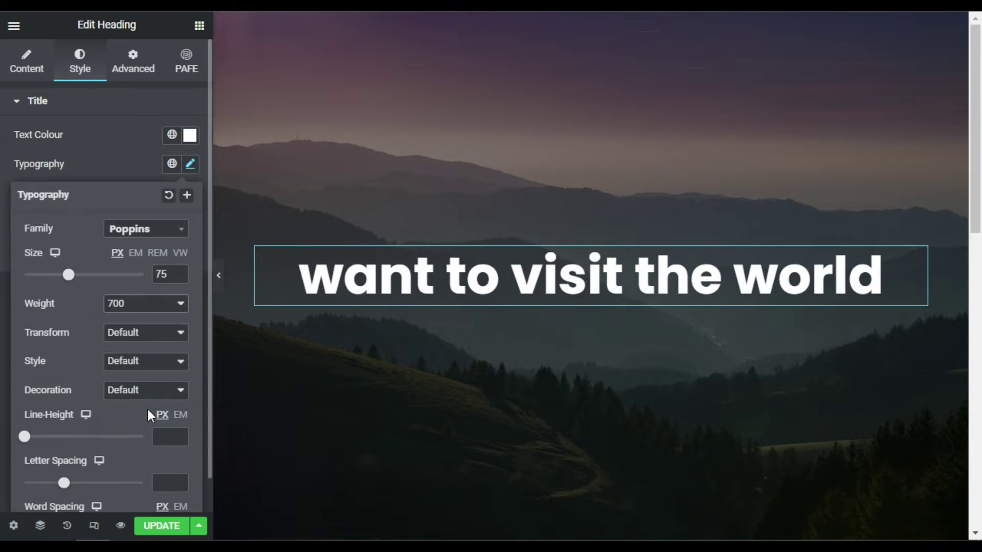
pyautogui.click(144, 335)
pyautogui.click(144, 368)
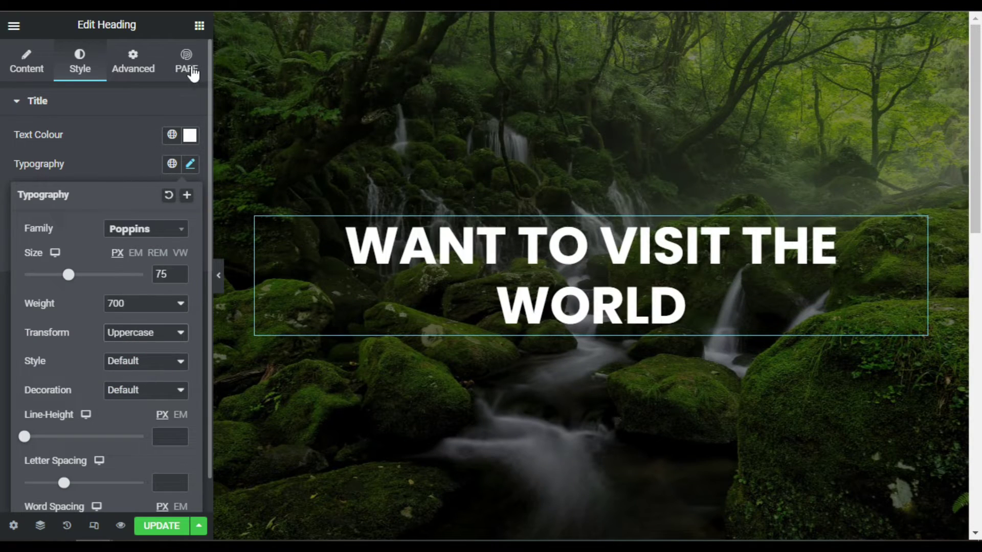
pyautogui.click(200, 26)
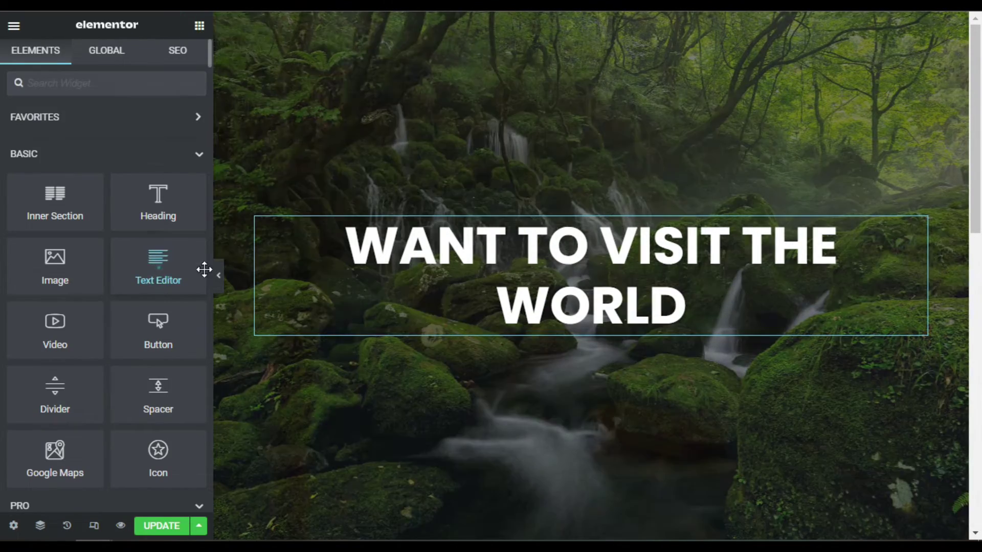
pyautogui.moveTo(204, 267); pyautogui.dragTo(569, 328)
# Replace the placeholder paragraph with 'Click On Button To View Travel Plans'
pyautogui.moveTo(174, 309); pyautogui.dragTo(22, 263)
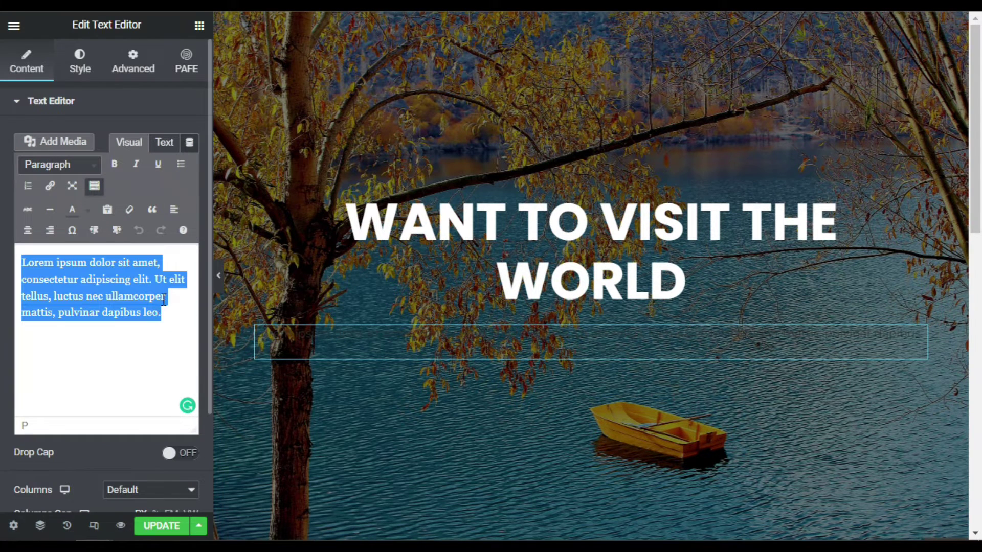
pyautogui.write('Click On On Button To View Travel Plans')
pyautogui.moveTo(85, 263); pyautogui.dragTo(64, 262)
pyautogui.press('BackSpace')
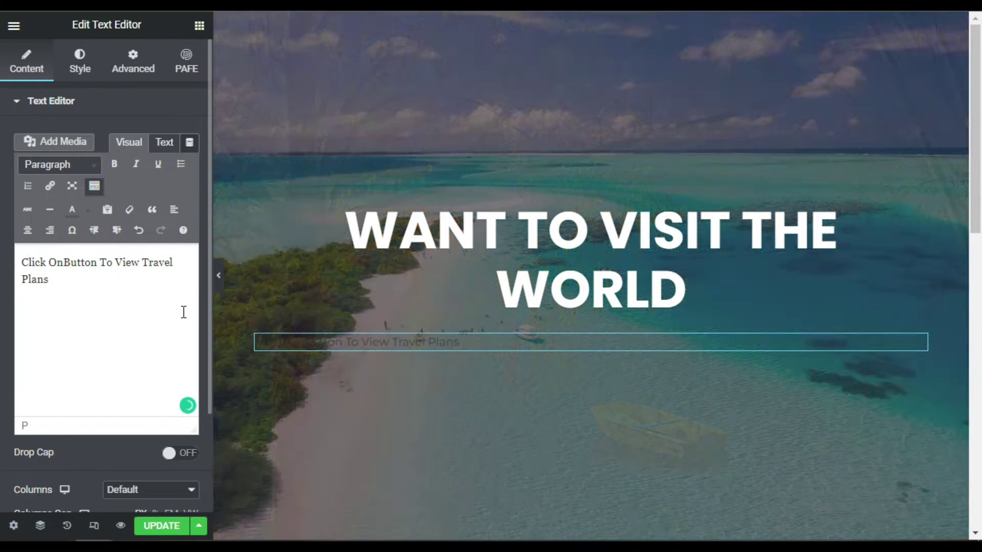
# Centre-align the subtitle and colour it white (#FFFFFF)
pyautogui.click(80, 61)
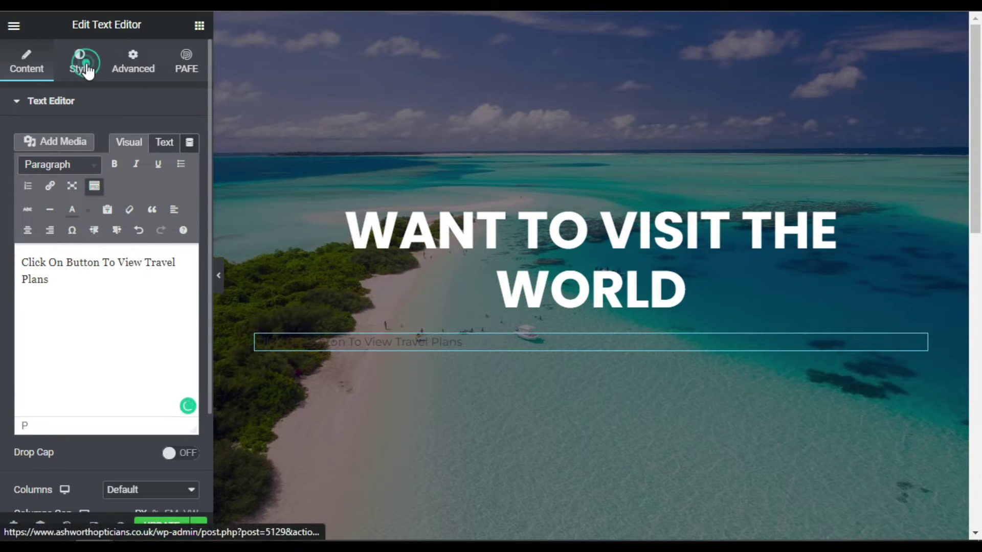
pyautogui.click(154, 134)
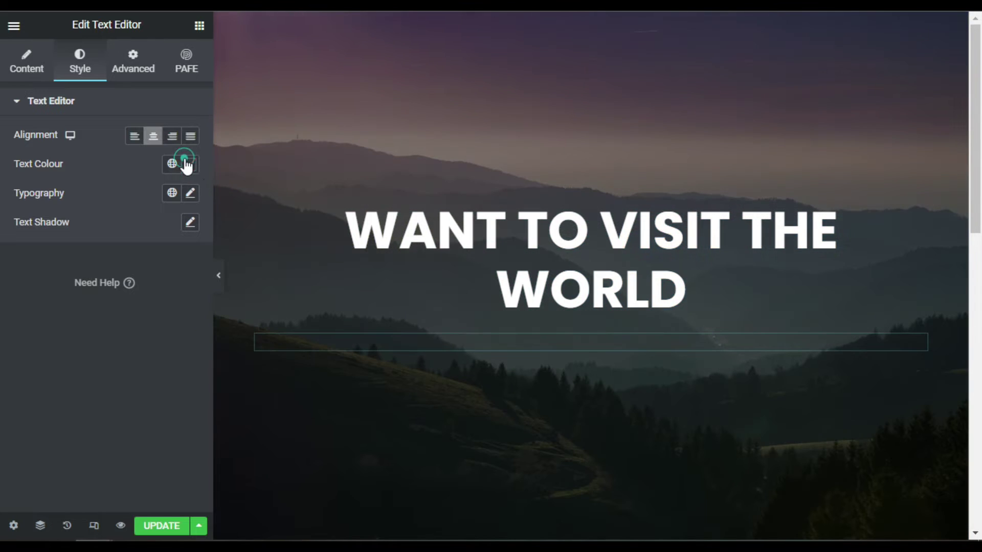
pyautogui.click(190, 165)
pyautogui.write('#FFFFFF')
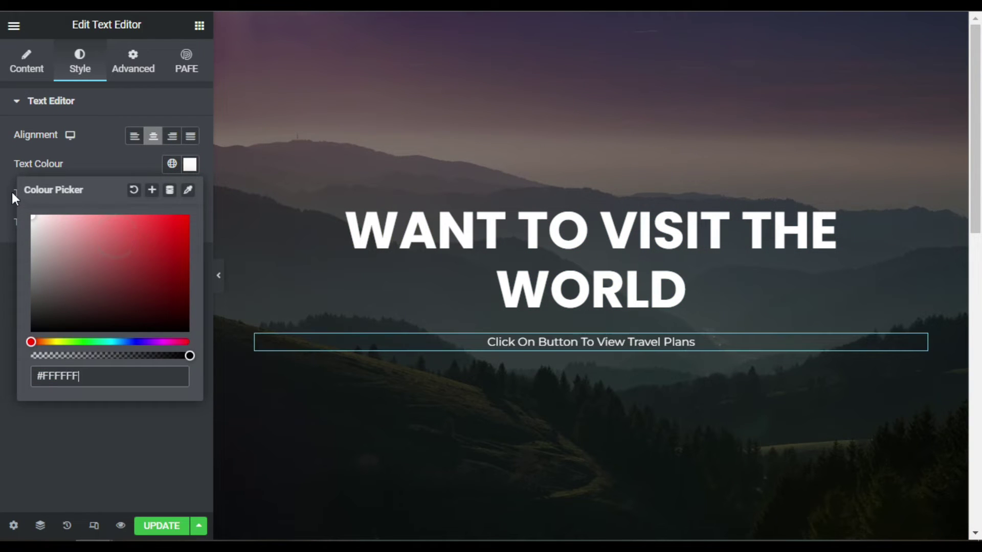
pyautogui.click(147, 158)
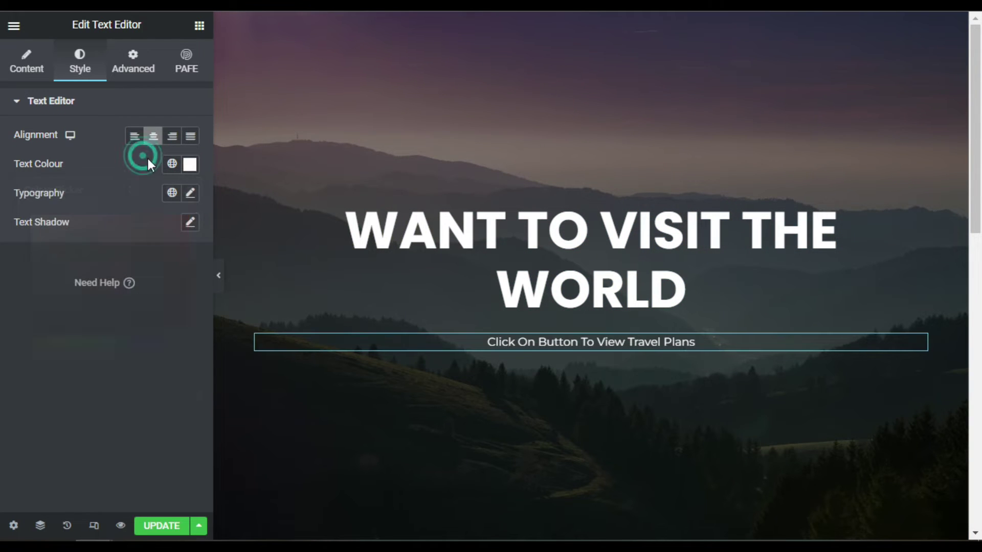
# Set the subtitle typography to Alata 20 px, Capitalise, with 1.5 letter spacing
pyautogui.click(190, 195)
pyautogui.click(152, 259)
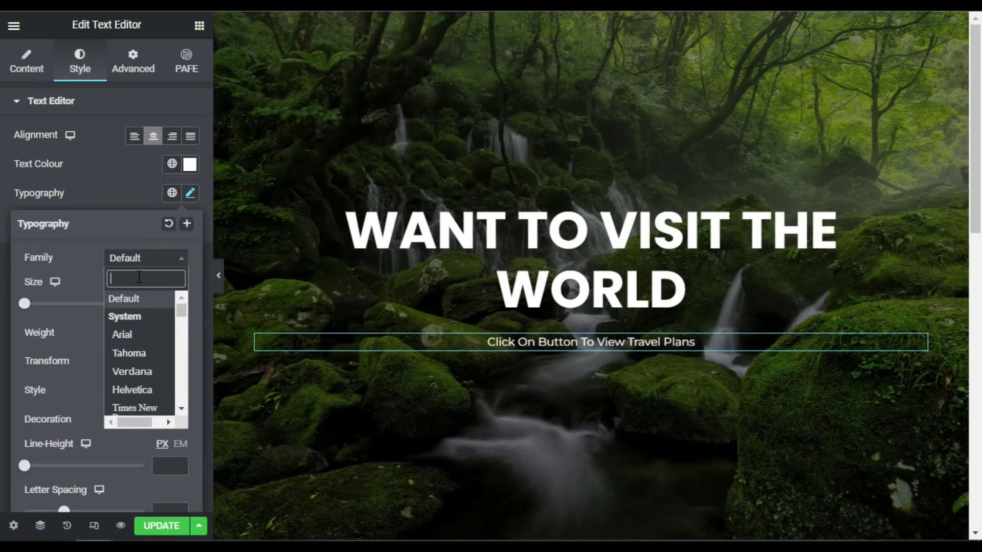
pyautogui.write('lata')
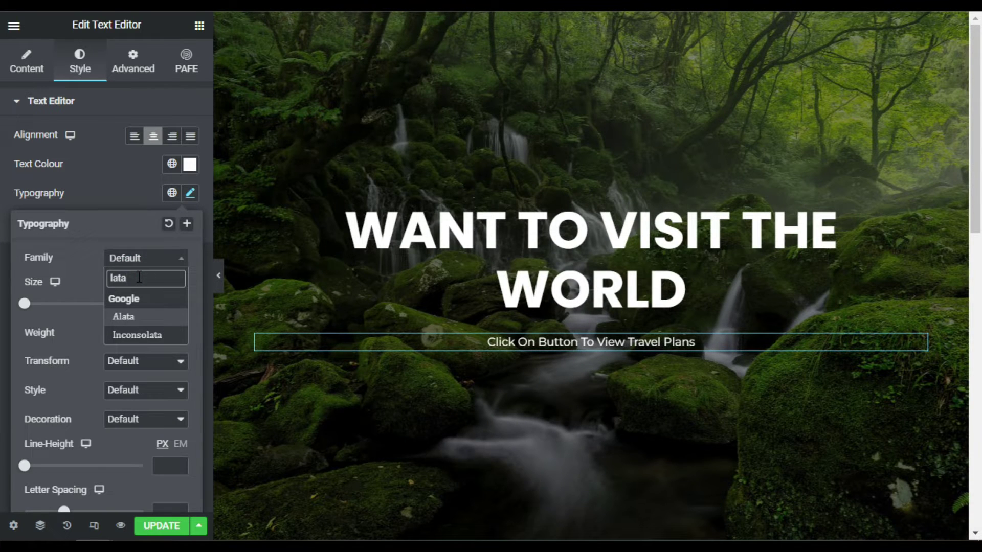
pyautogui.click(159, 319)
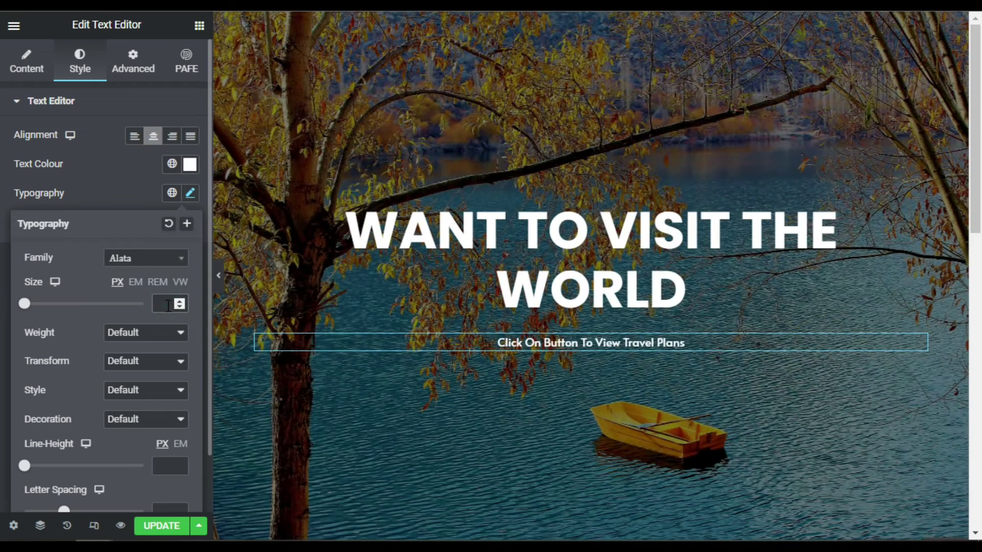
pyautogui.click(168, 304)
pyautogui.write('20')
pyautogui.scroll(-1, 149, 338)
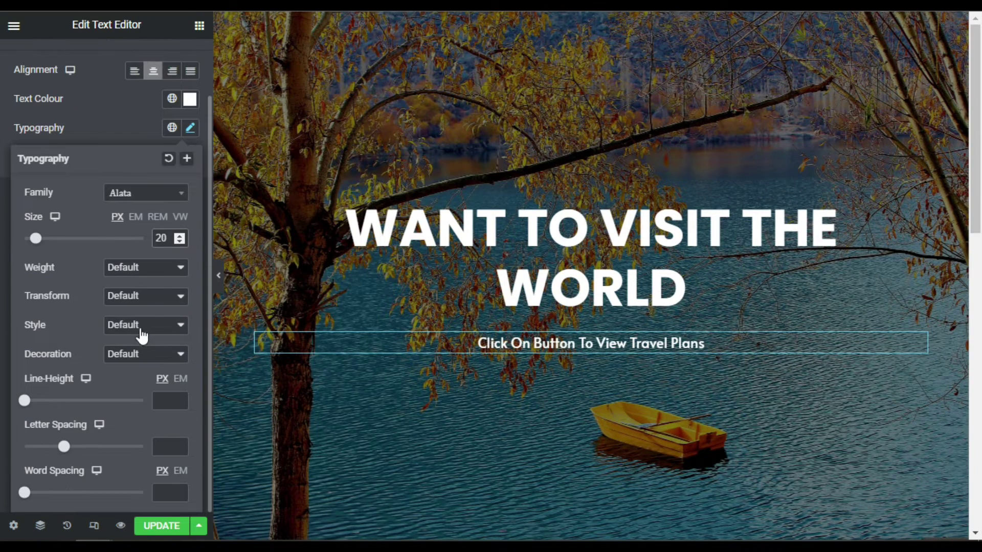
pyautogui.click(153, 302)
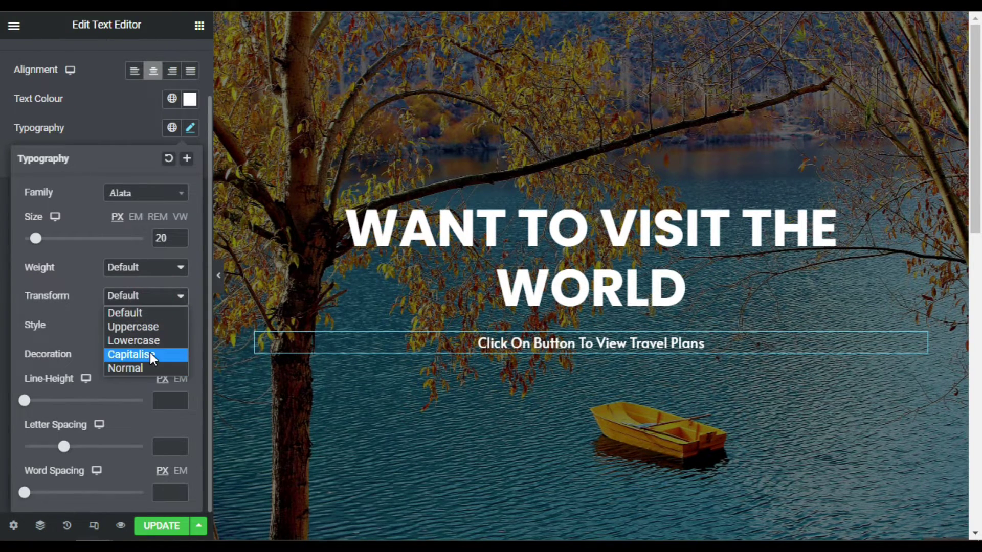
pyautogui.click(149, 352)
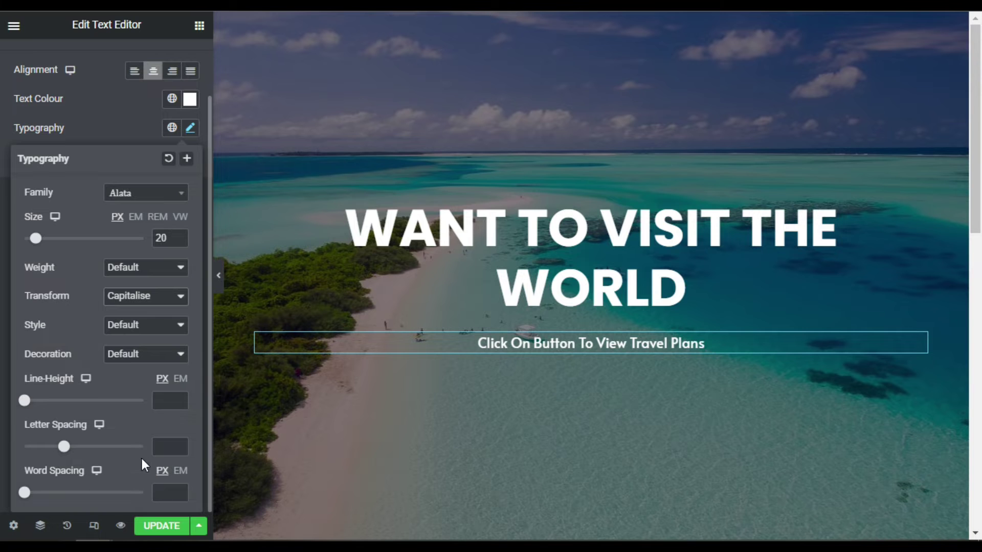
pyautogui.click(162, 447)
pyautogui.write('1.5')
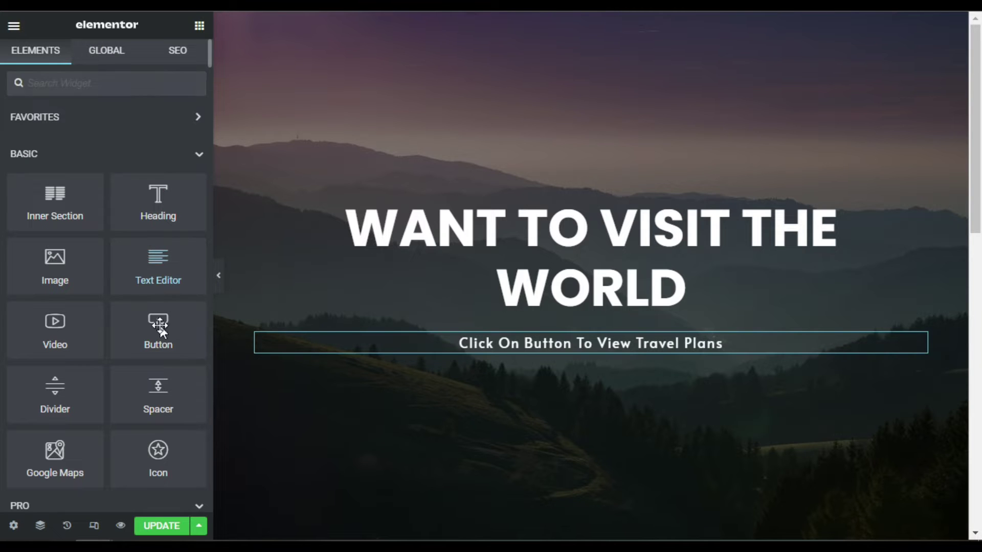
# Add a centred button under the subtitle labelled 'Travel Plans'
pyautogui.moveTo(158, 327); pyautogui.dragTo(563, 388)
pyautogui.click(151, 242)
pyautogui.moveTo(155, 167); pyautogui.dragTo(97, 167)
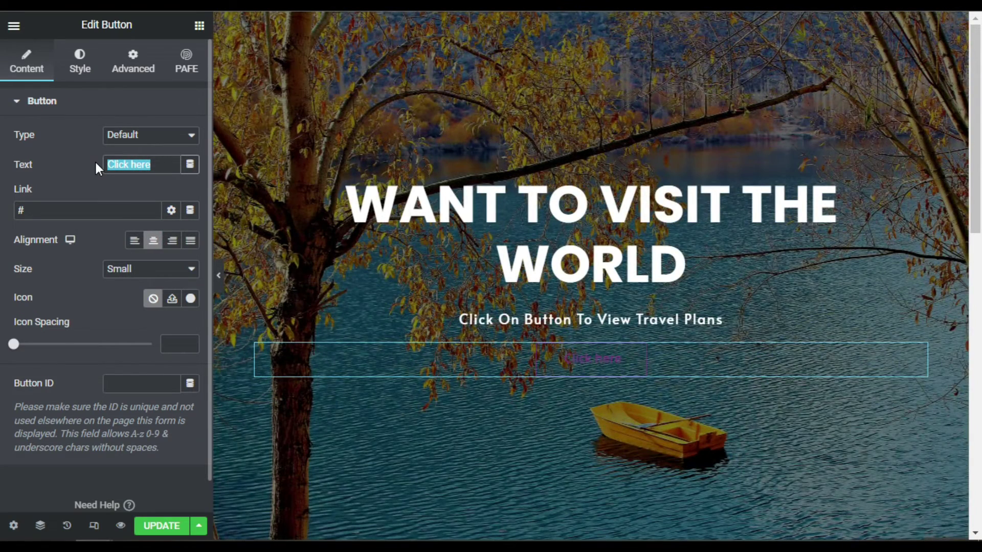
pyautogui.write('Travel Plans')
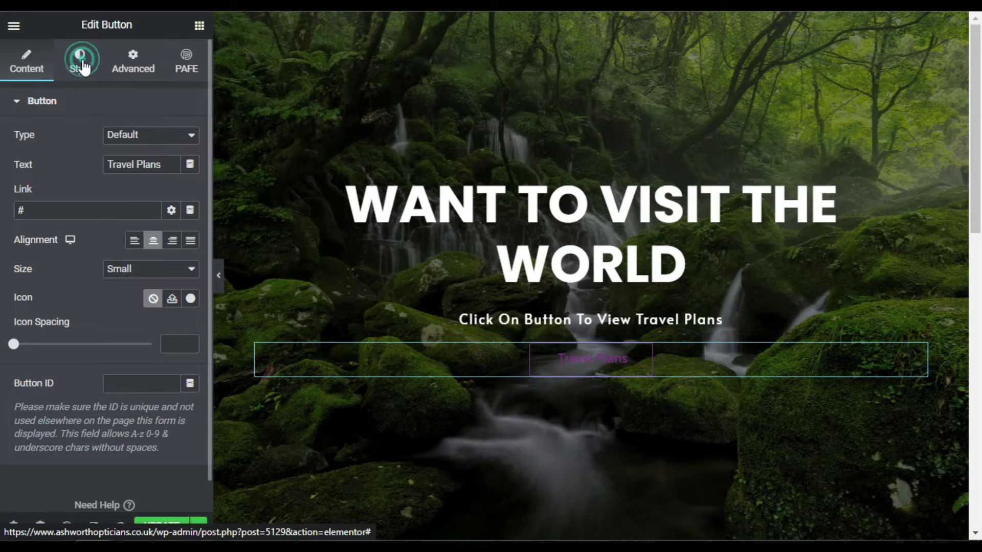
# Give the button white text and an orange #E48101 background
pyautogui.click(82, 66)
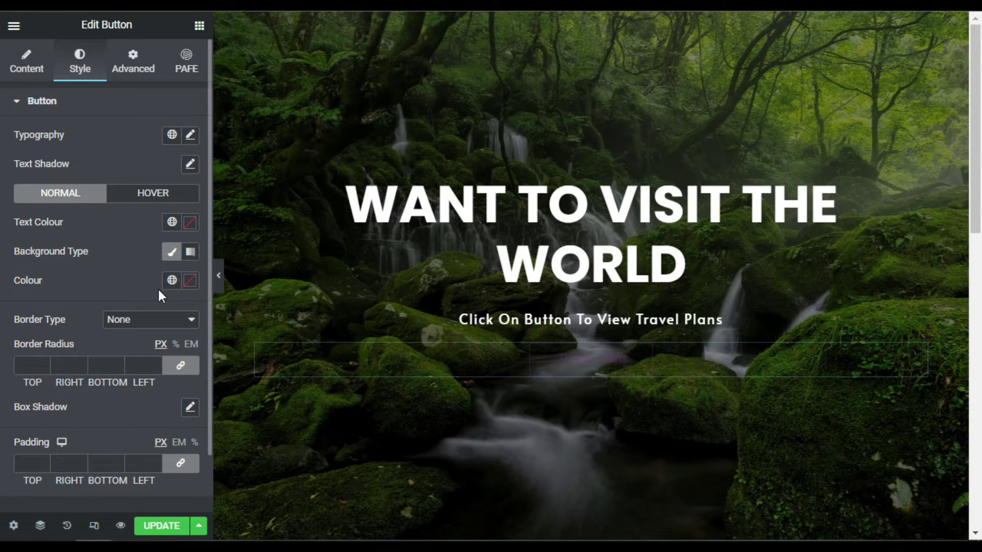
pyautogui.click(190, 223)
pyautogui.moveTo(94, 289); pyautogui.dragTo(4, 261)
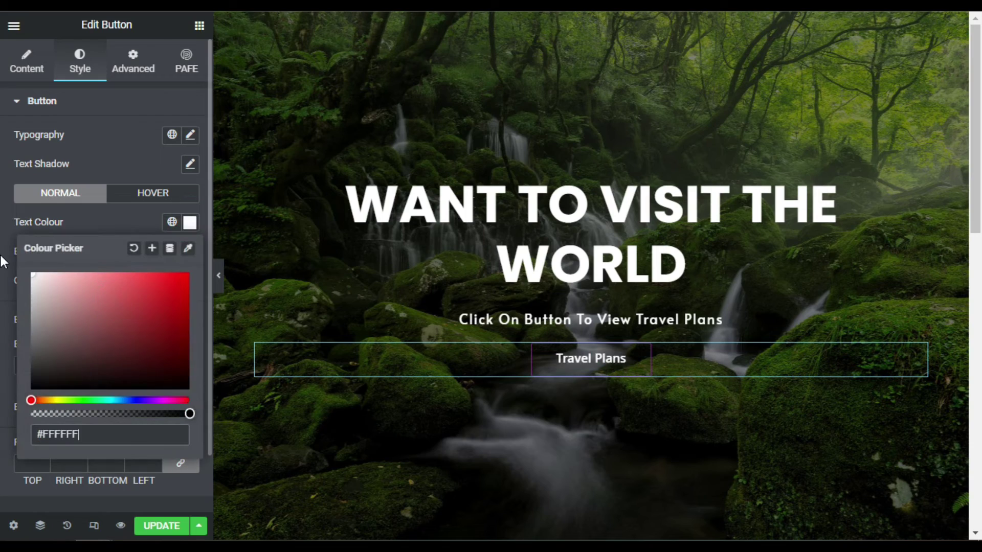
pyautogui.click(108, 215)
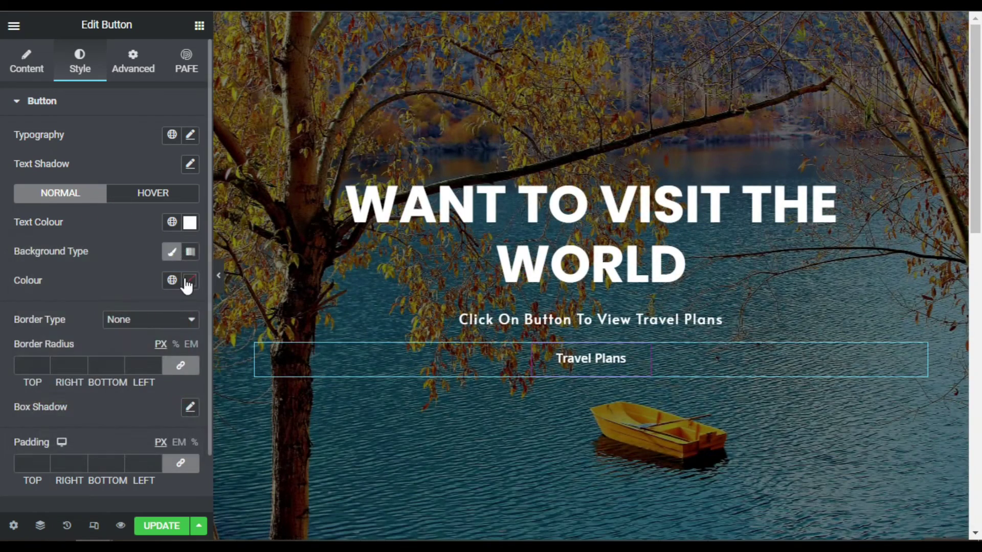
pyautogui.click(189, 281)
pyautogui.click(91, 493)
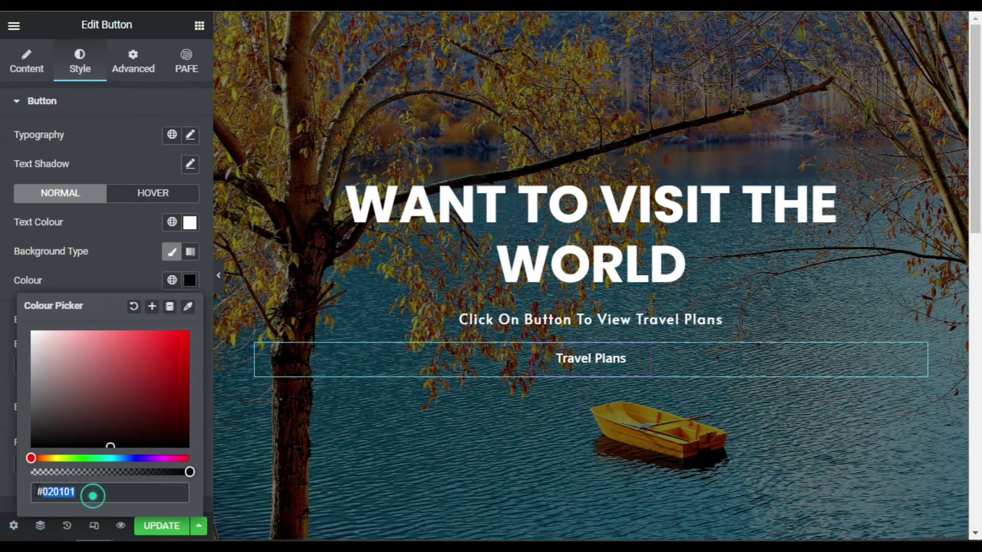
pyautogui.press('super+v')
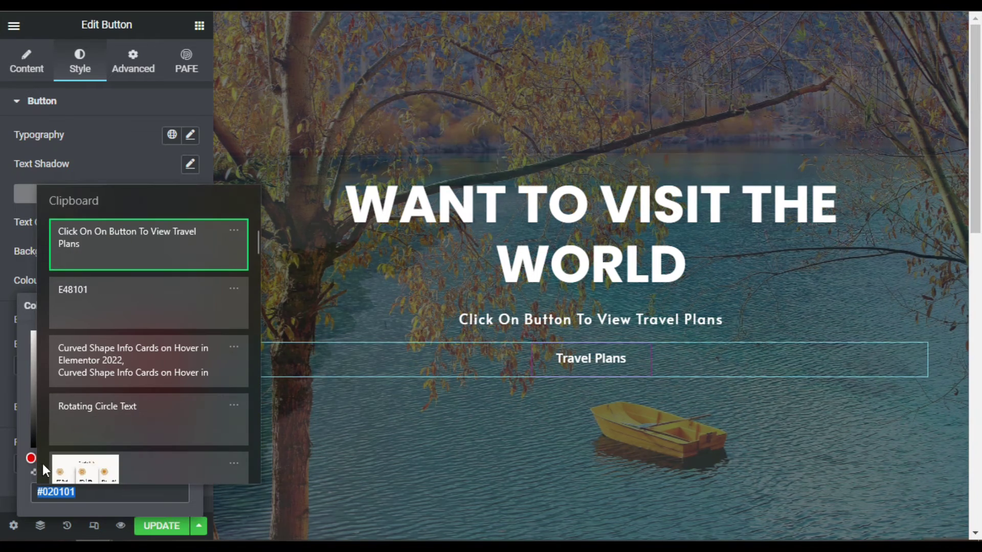
pyautogui.click(112, 315)
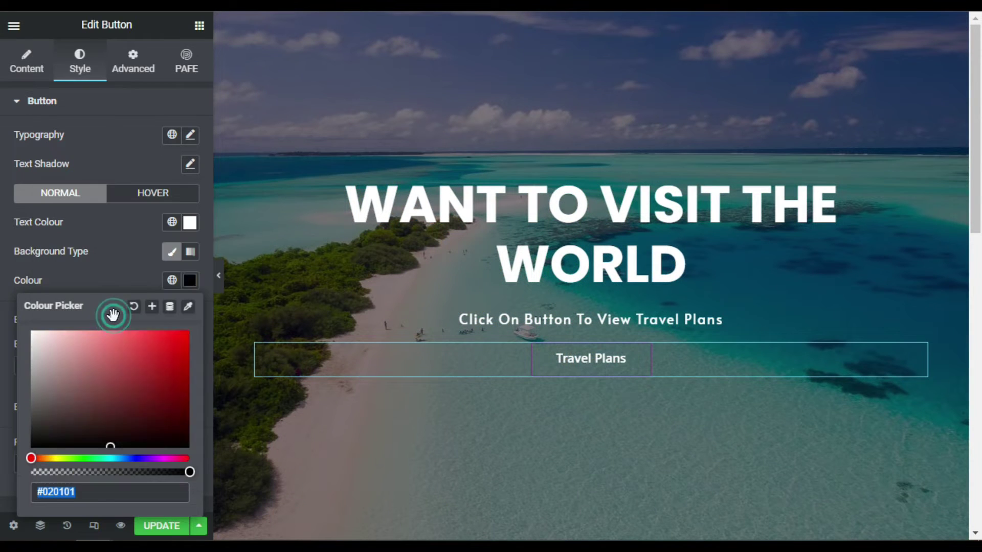
pyautogui.click(109, 270)
# Set the button border type to Solid with 0 width
pyautogui.scroll(-1, 112, 269)
pyautogui.click(115, 263)
pyautogui.click(124, 283)
pyautogui.click(34, 304)
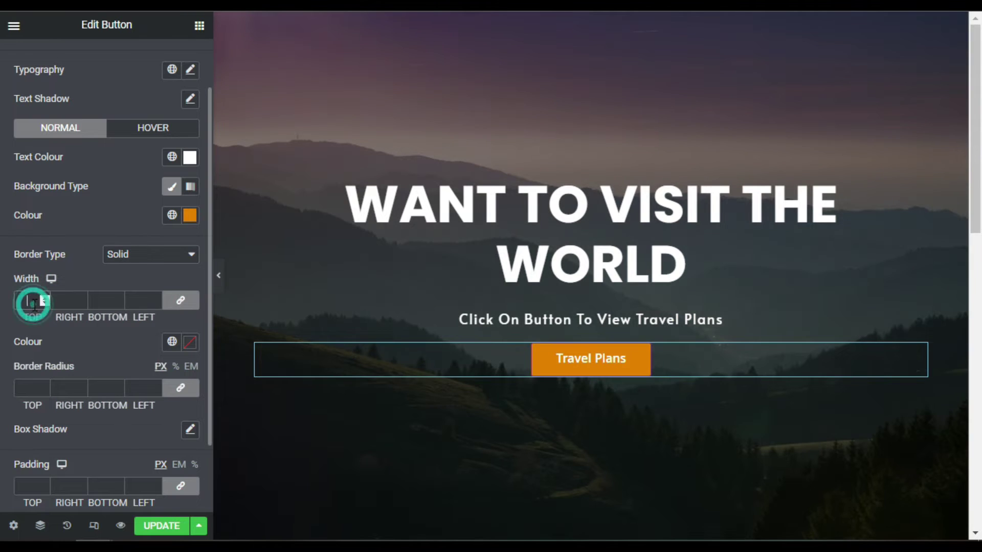
pyautogui.write('0')
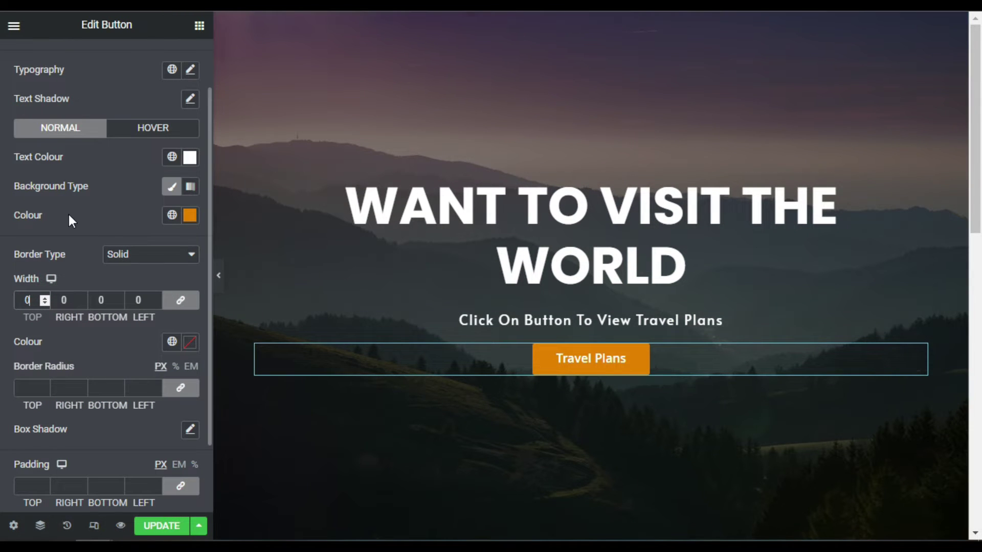
pyautogui.scroll(-2, 109, 232)
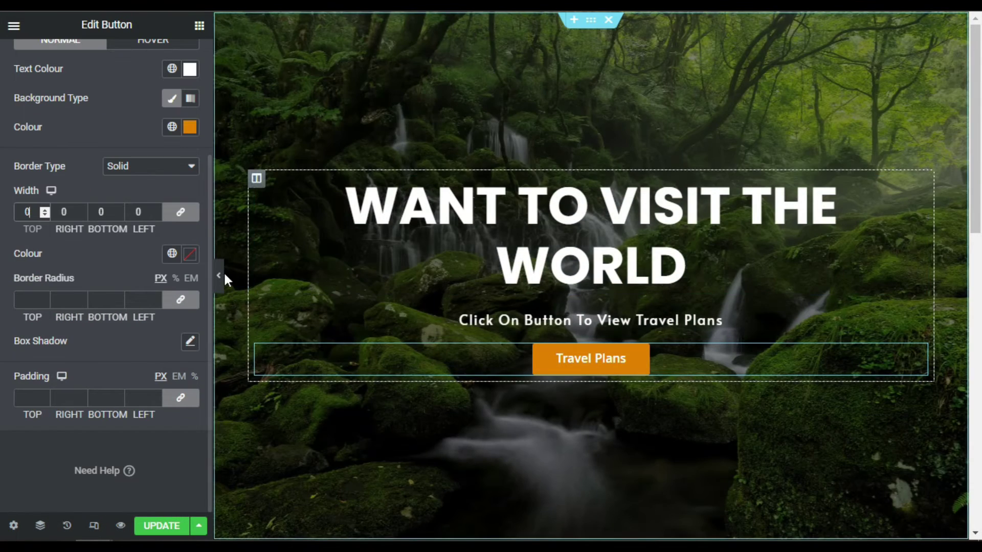
pyautogui.click(220, 277)
pyautogui.scroll(-4, 568, 297)
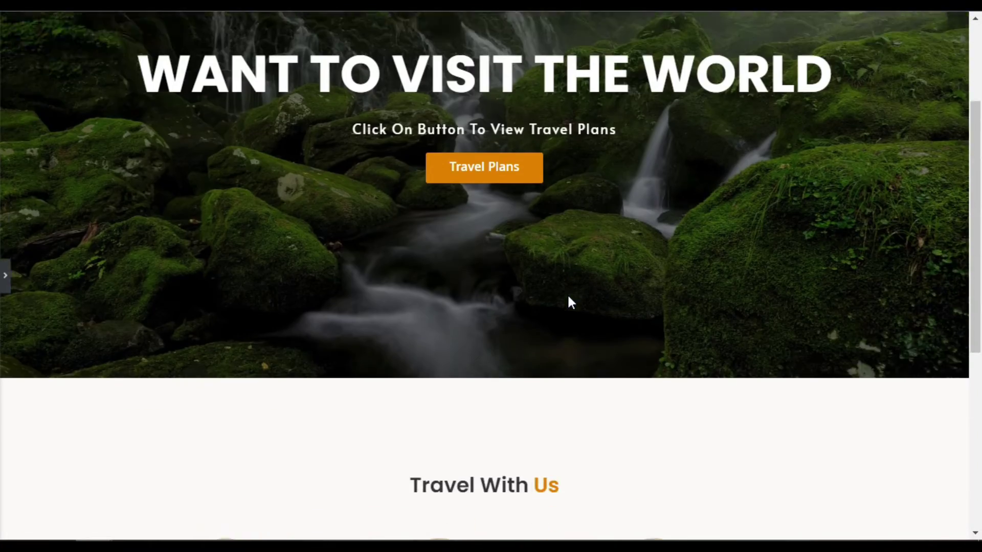
pyautogui.scroll(4, 571, 326)
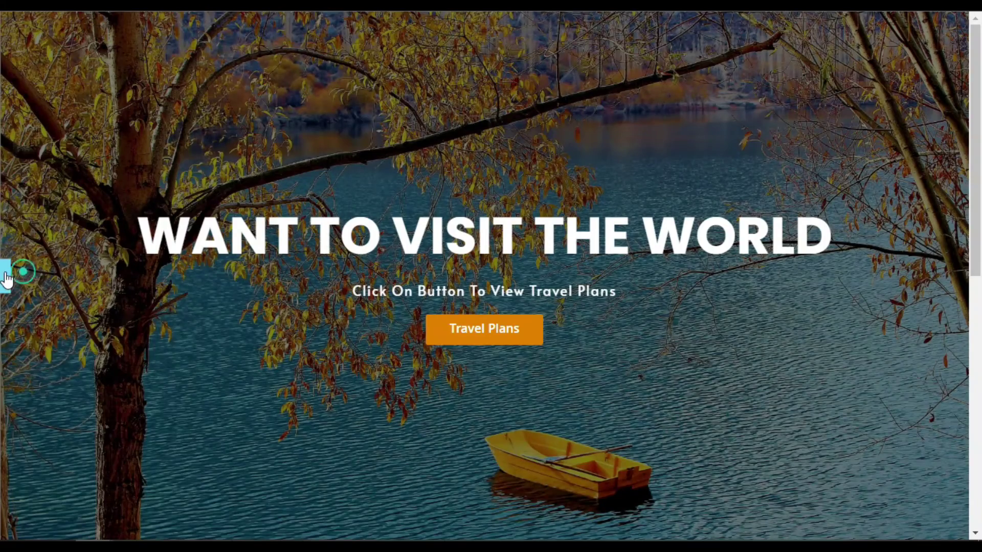
pyautogui.click(6, 279)
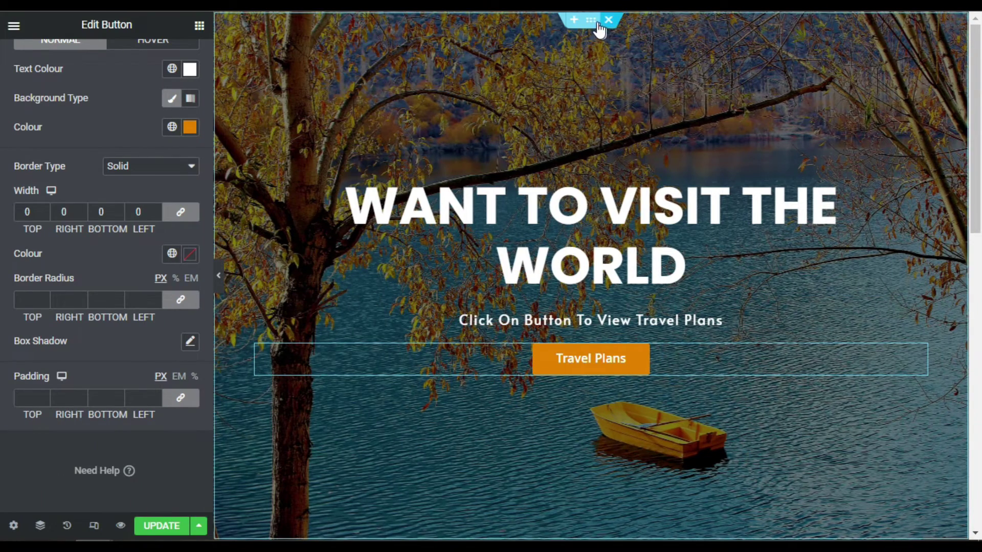
# Try a Slide Right transition, revert to Fade, and set the transition duration to 1000 ms
pyautogui.click(596, 25)
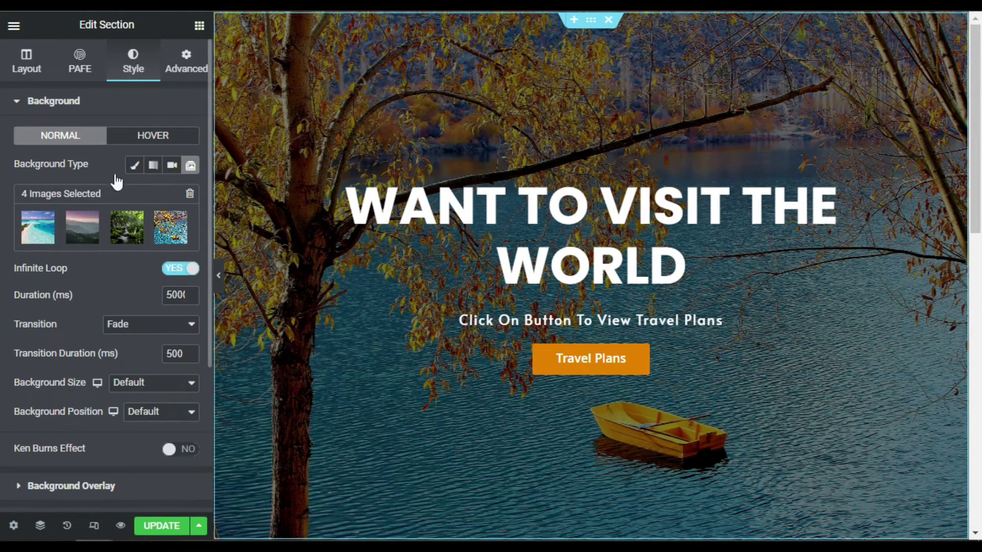
pyautogui.scroll(-2, 98, 328)
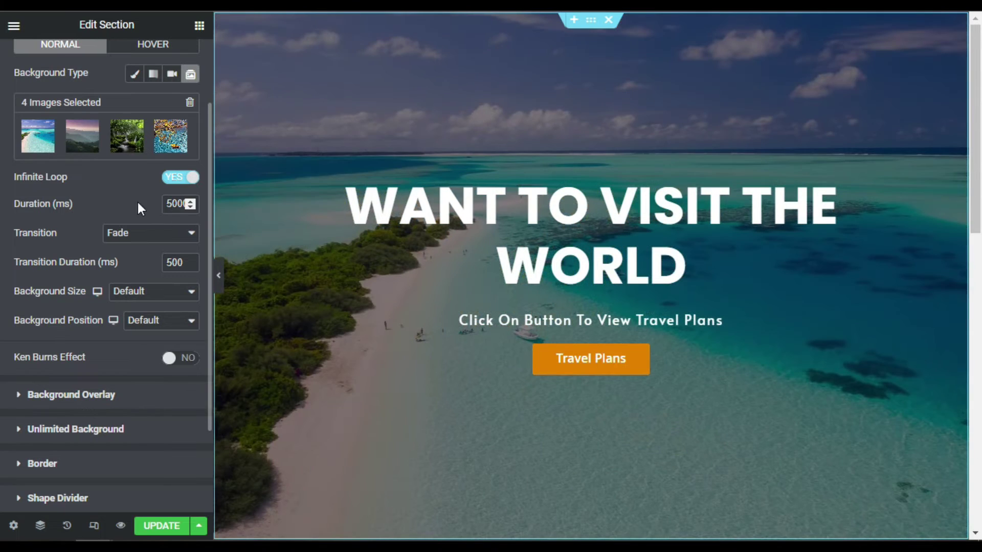
pyautogui.click(145, 236)
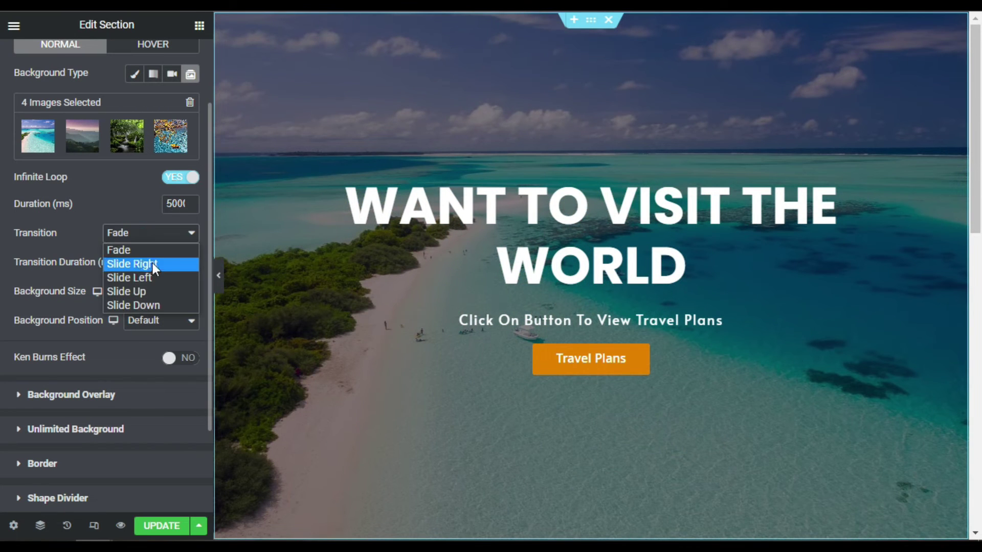
pyautogui.click(152, 261)
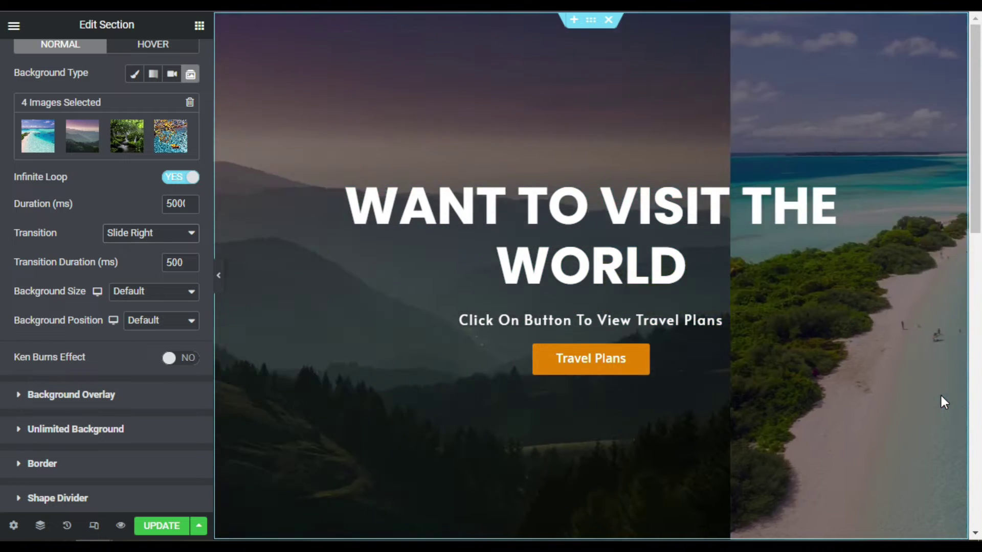
pyautogui.click(149, 233)
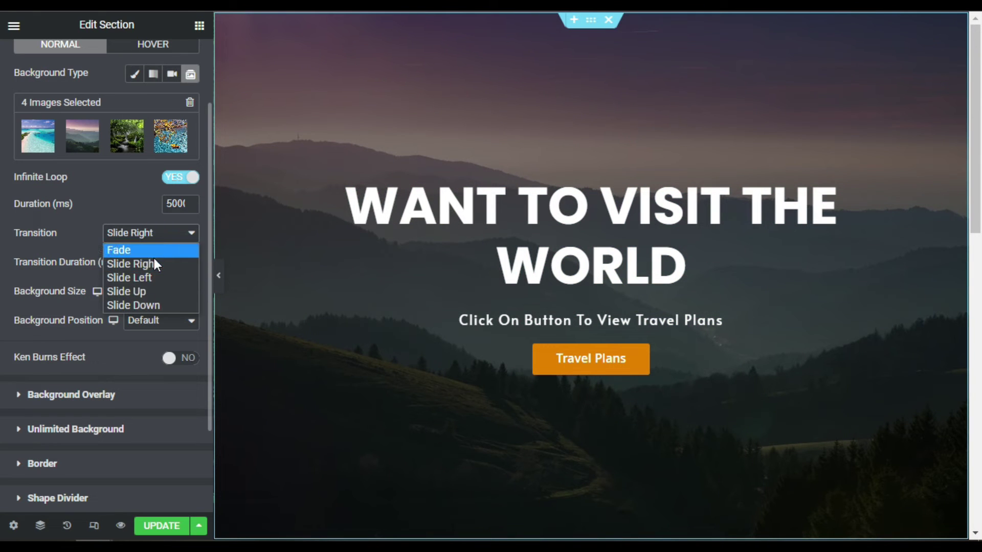
pyautogui.click(143, 247)
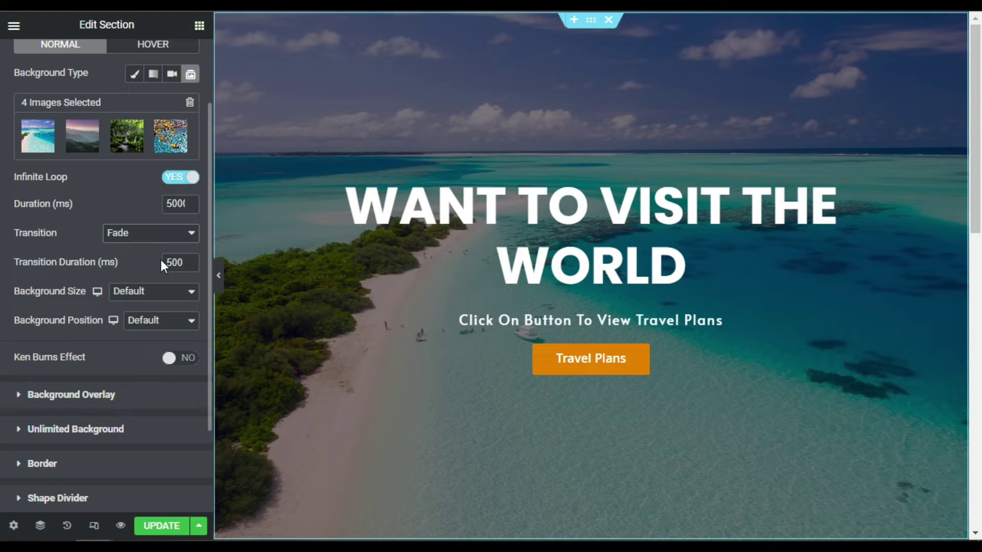
pyautogui.moveTo(173, 261); pyautogui.dragTo(152, 269)
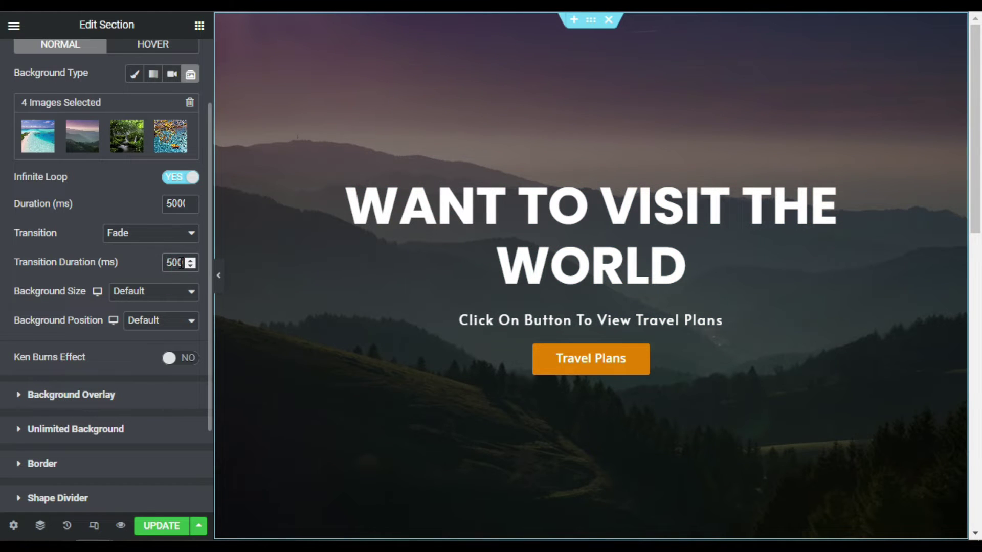
pyautogui.write('10')
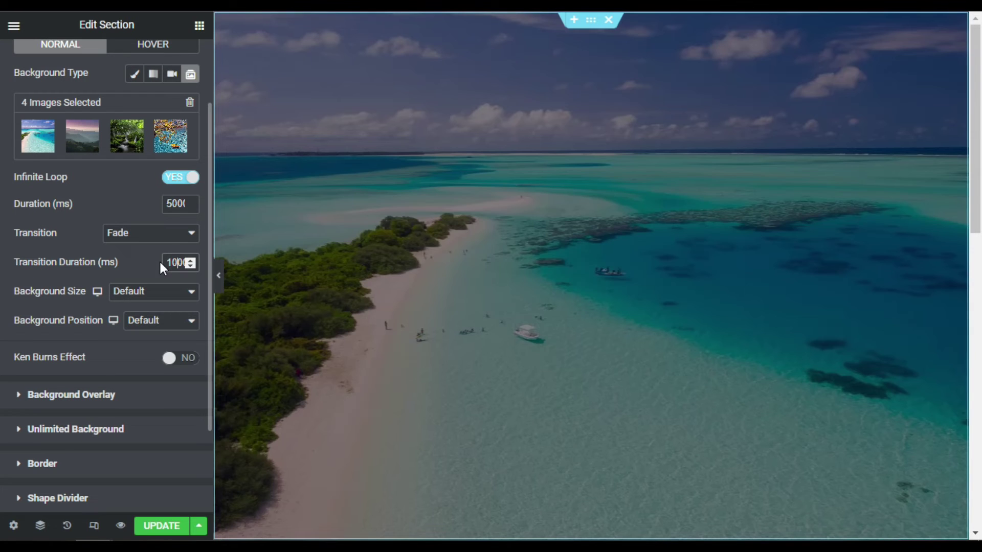
# Check the slideshow background size and position options, leaving both at their defaults
pyautogui.click(122, 295)
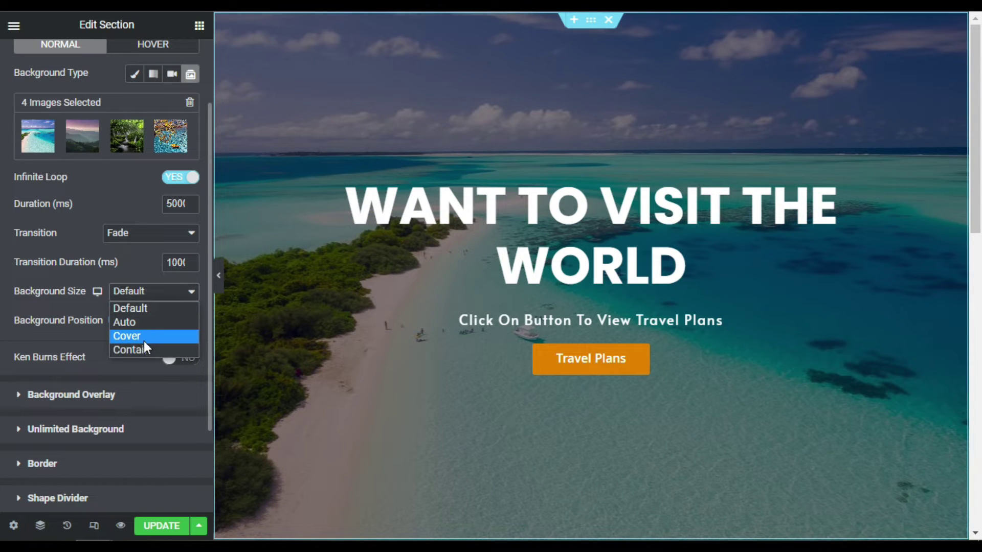
pyautogui.click(97, 339)
pyautogui.scroll(-5, 461, 418)
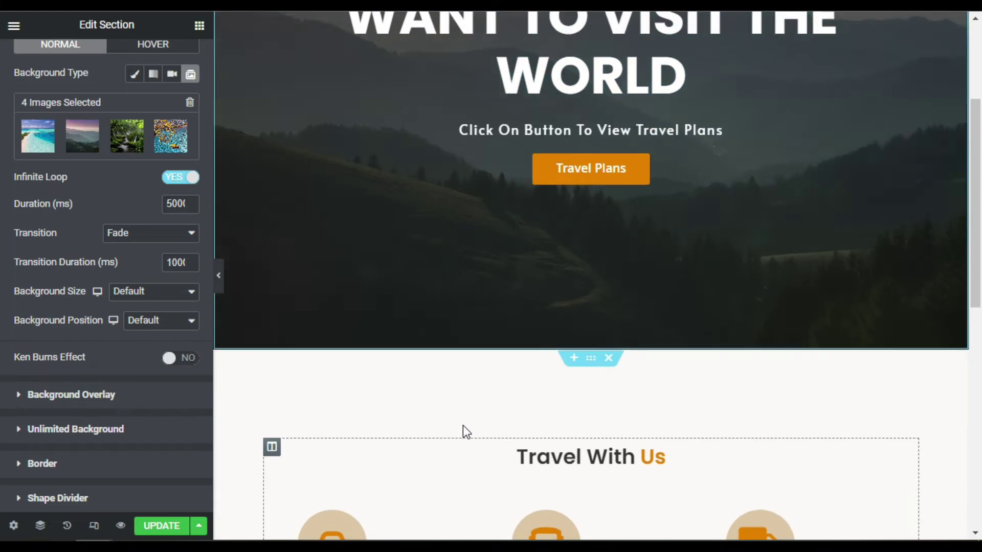
pyautogui.scroll(5, 463, 425)
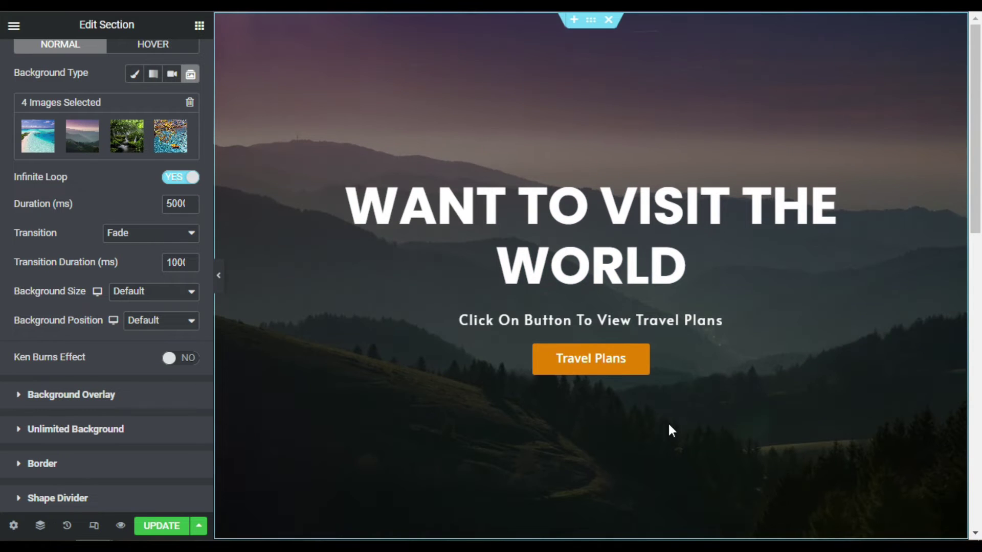
pyautogui.click(172, 330)
pyautogui.click(57, 351)
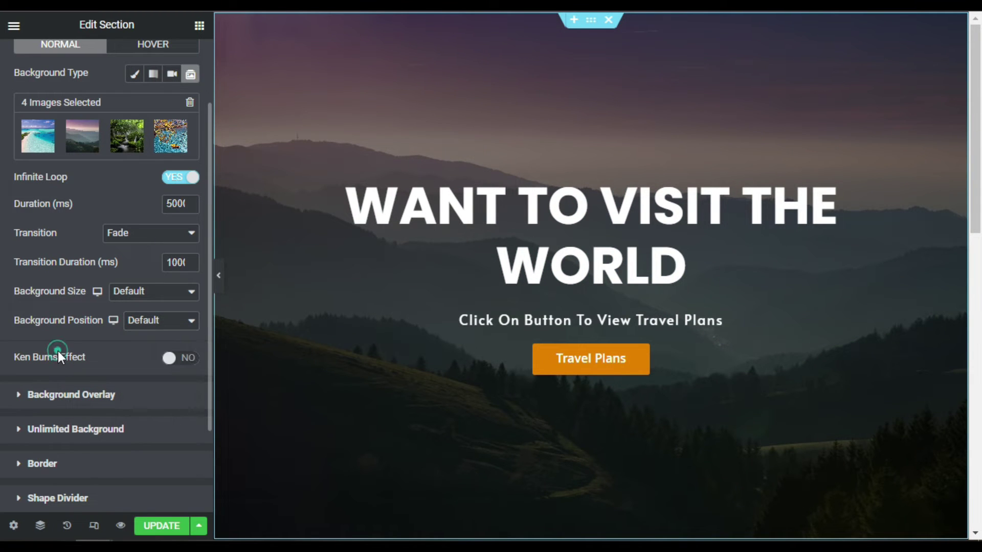
# Enable the Ken Burns effect, try direction Out, then settle on direction In
pyautogui.click(169, 358)
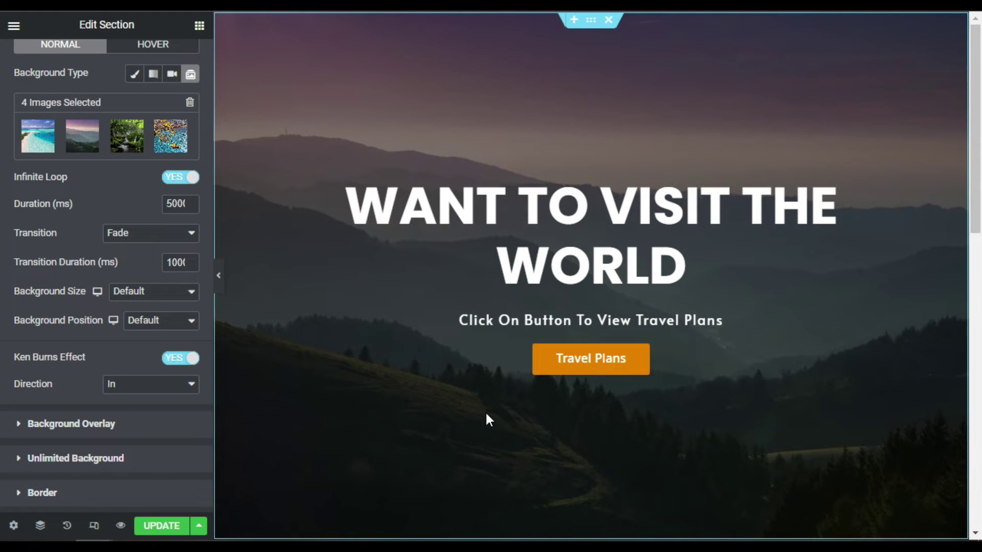
pyautogui.click(180, 385)
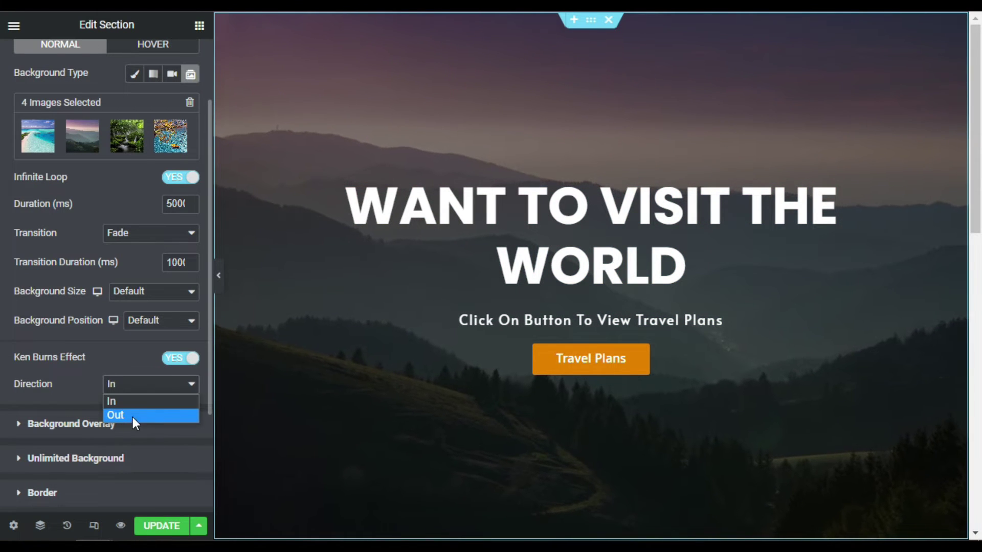
pyautogui.click(124, 415)
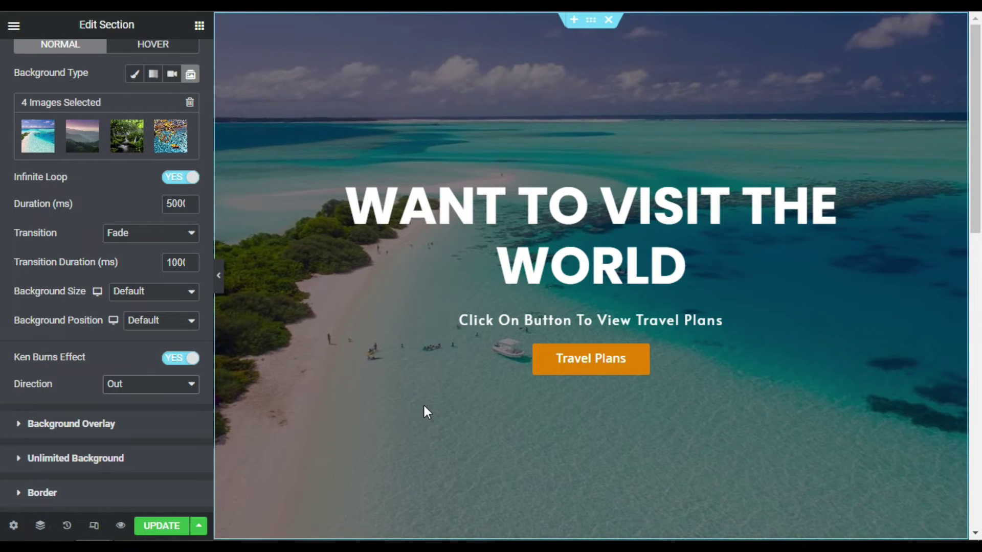
pyautogui.click(143, 392)
pyautogui.click(125, 408)
pyautogui.press('Up')
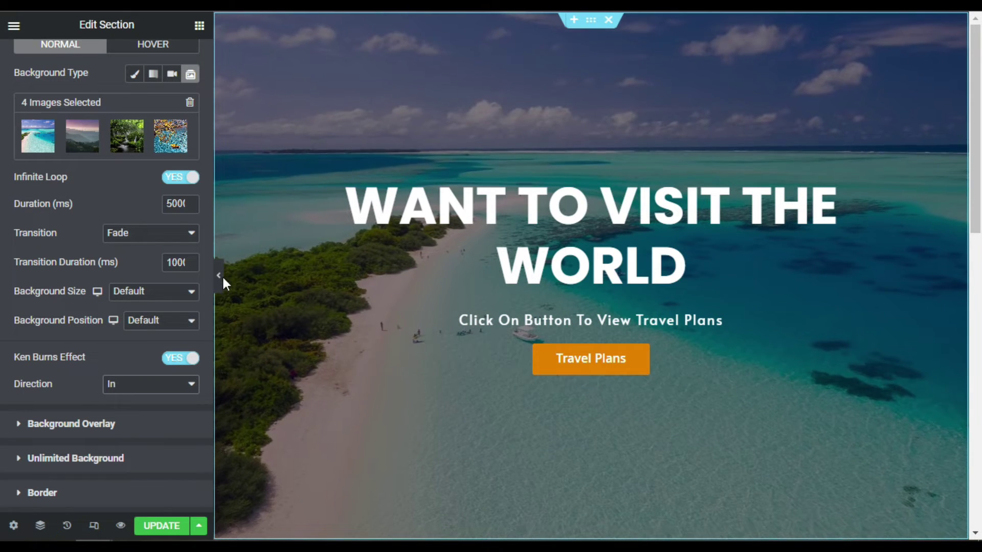
# Preview the slideshow hero full width without the panel, then reopen it and scroll to the empty bottom area
pyautogui.click(223, 293)
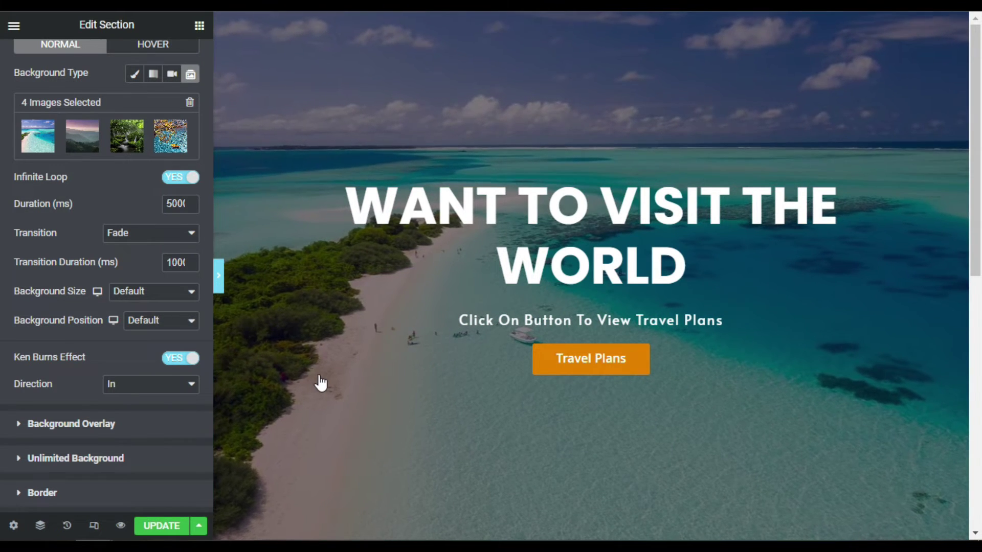
pyautogui.scroll(-6, 321, 375)
pyautogui.scroll(6, 321, 378)
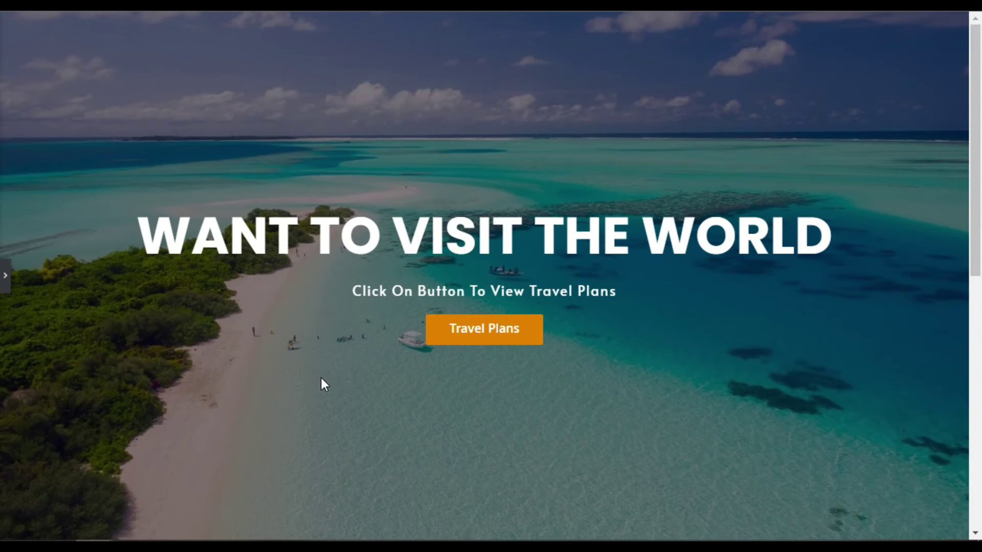
pyautogui.click(5, 275)
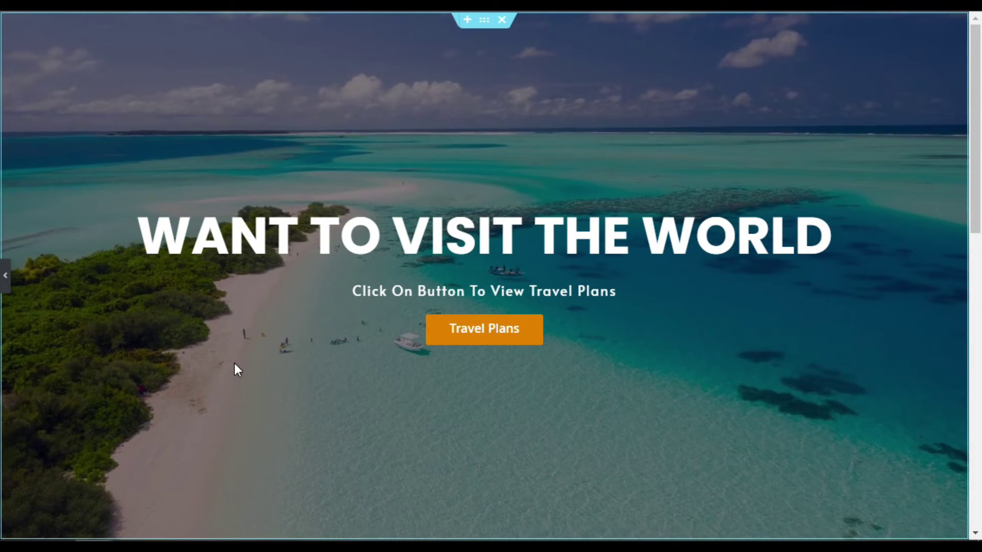
pyautogui.scroll(-10, 515, 395)
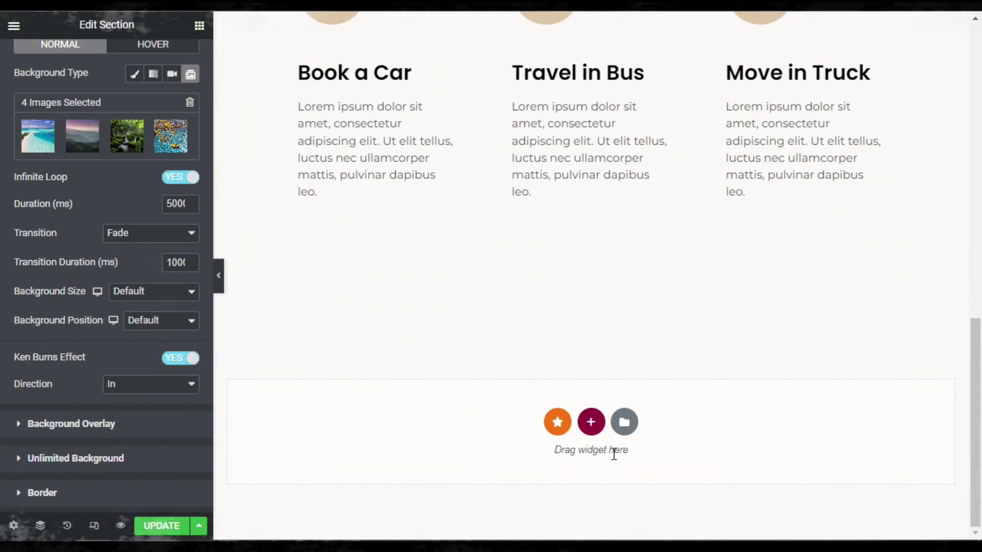
# Add a one-column section below the Book a Car row and drop an Image Carousel into it, found by searching 'ima'
pyautogui.click(593, 423)
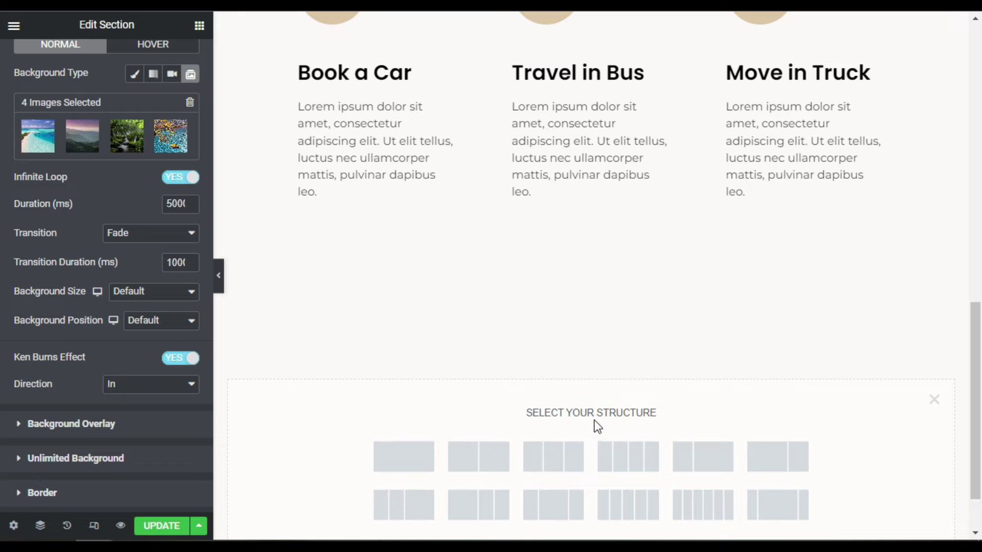
pyautogui.click(417, 466)
pyautogui.click(199, 26)
pyautogui.click(105, 91)
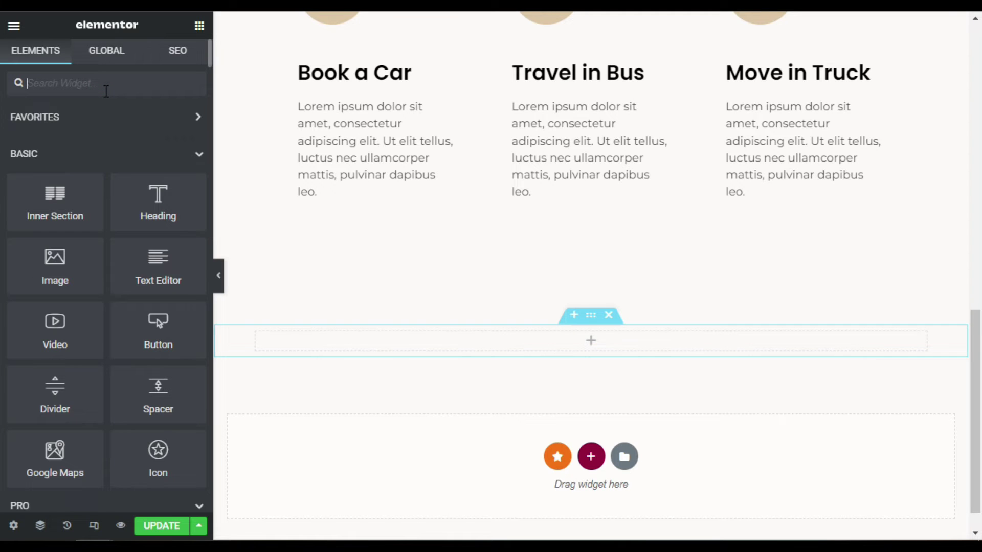
pyautogui.write('ima')
pyautogui.moveTo(48, 202); pyautogui.dragTo(601, 348)
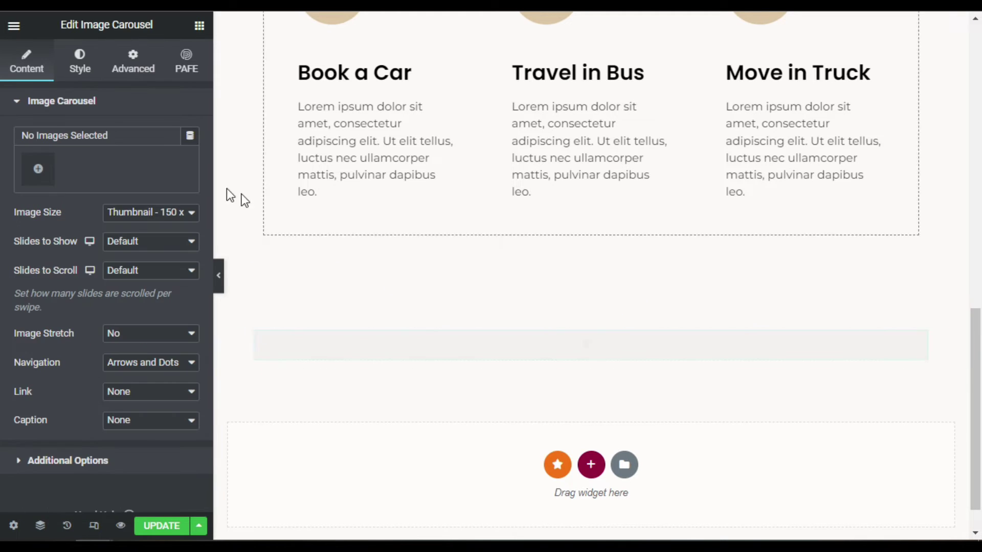
pyautogui.click(34, 175)
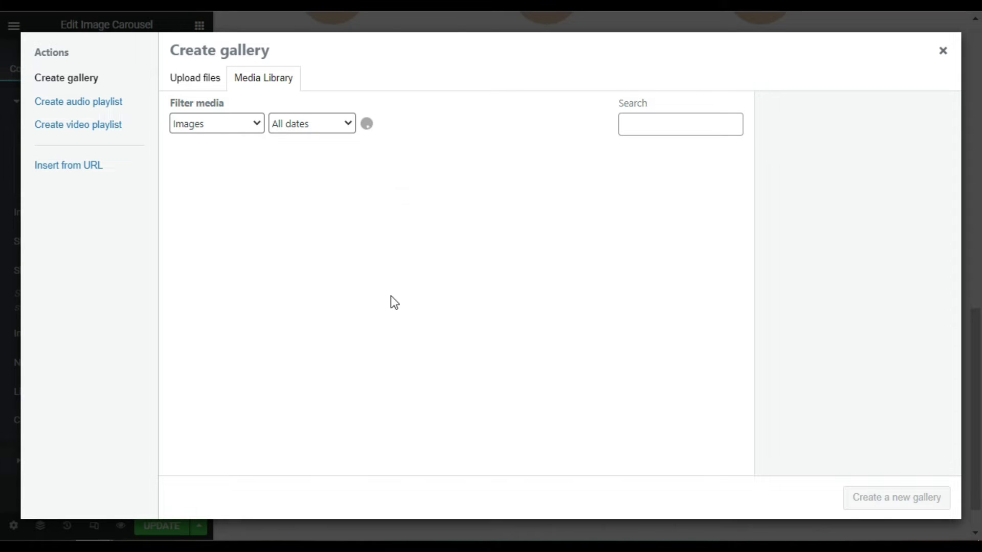
# Select the misty mountain, autumn lake, waterfall and tropical beach photos and insert them as the carousel gallery
pyautogui.scroll(-3, 391, 297)
pyautogui.scroll(-4, 438, 366)
pyautogui.click(395, 260)
pyautogui.click(237, 266)
pyautogui.click(637, 189)
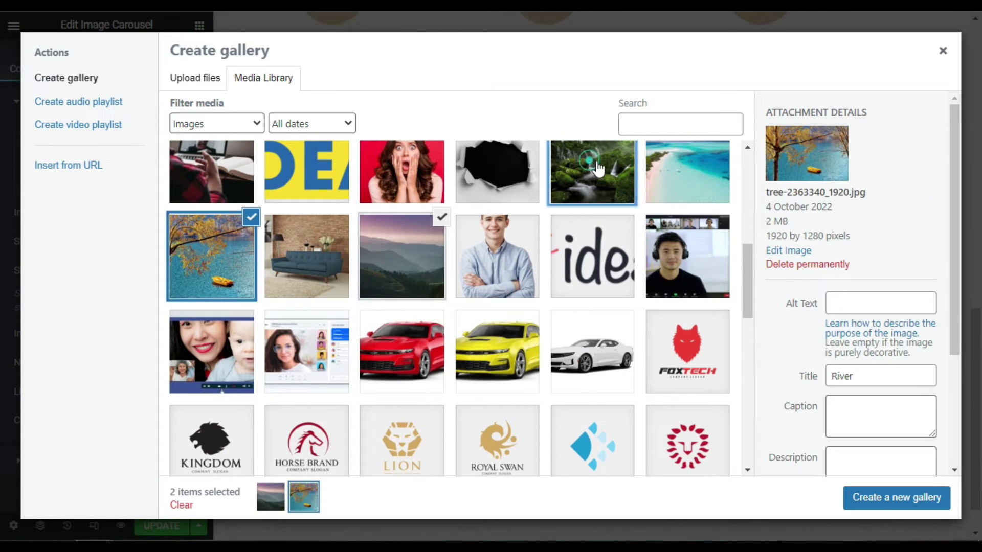
pyautogui.click(671, 167)
pyautogui.click(925, 502)
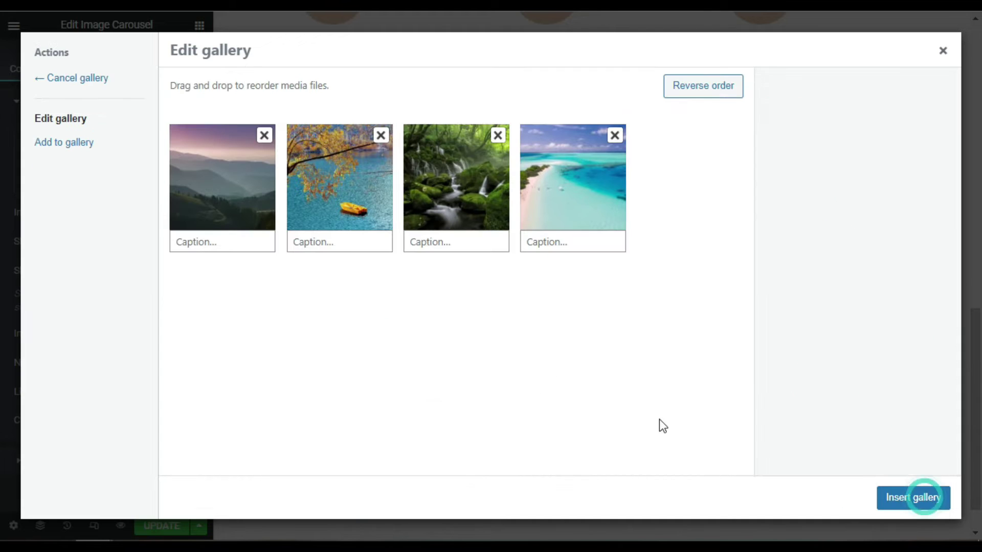
pyautogui.click(903, 500)
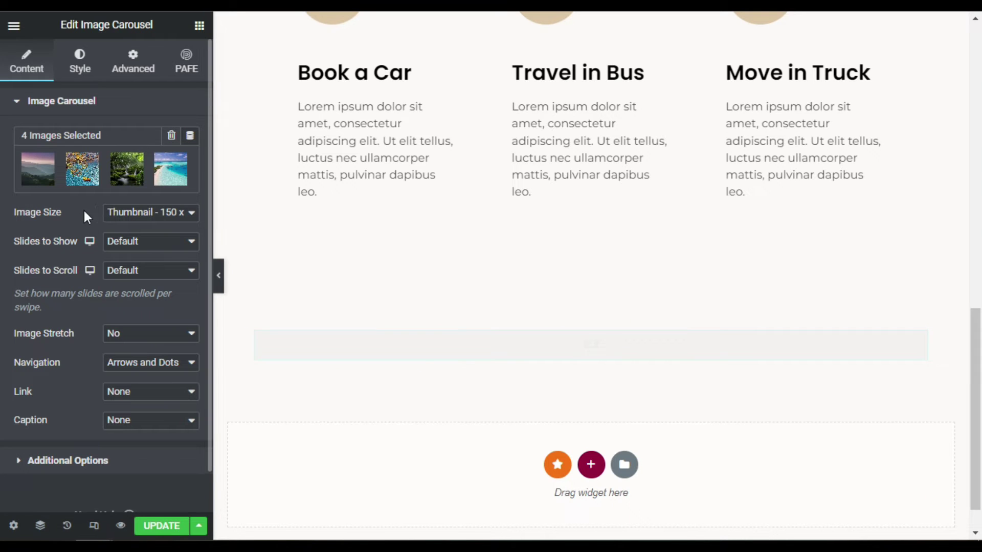
# Set the carousel's Image Size to Full, Slides to Show to 1 and Navigation to Arrows only
pyautogui.click(147, 214)
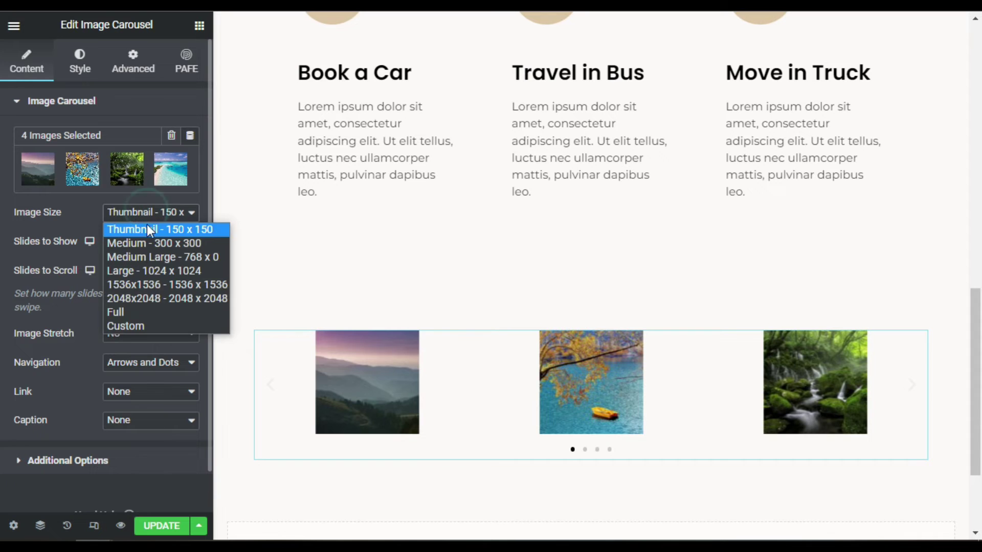
pyautogui.click(157, 312)
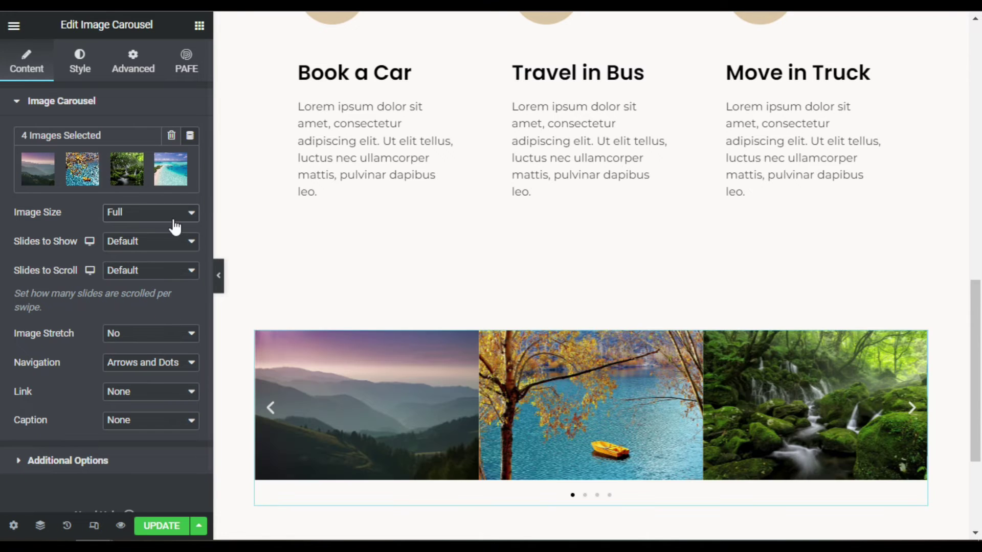
pyautogui.click(146, 243)
pyautogui.click(140, 261)
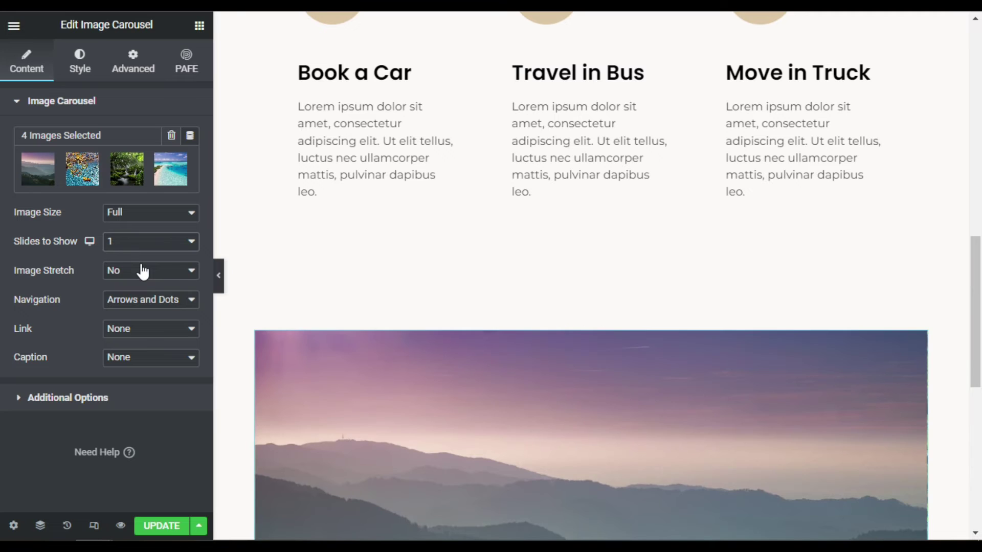
pyautogui.scroll(-4, 391, 386)
pyautogui.click(154, 300)
pyautogui.click(159, 331)
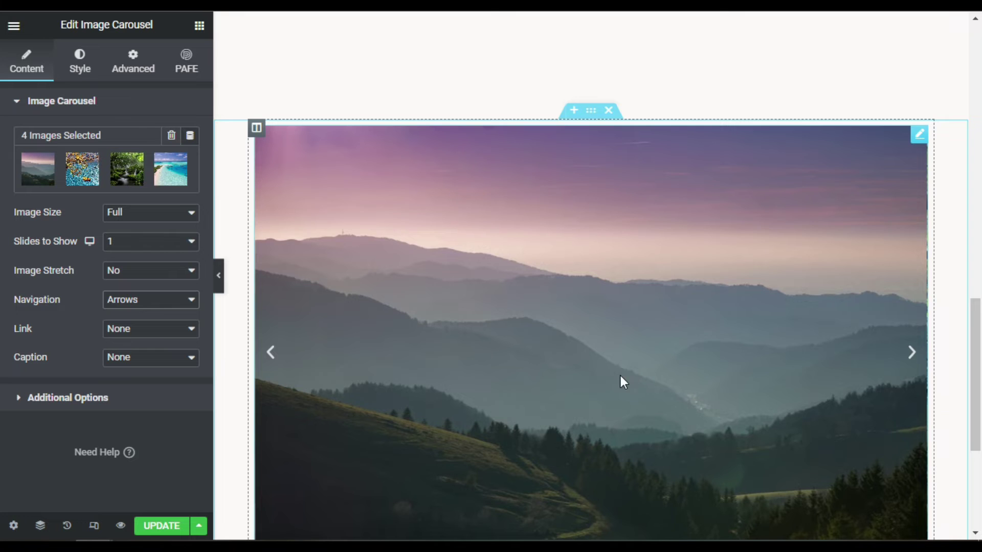
pyautogui.scroll(2, 613, 379)
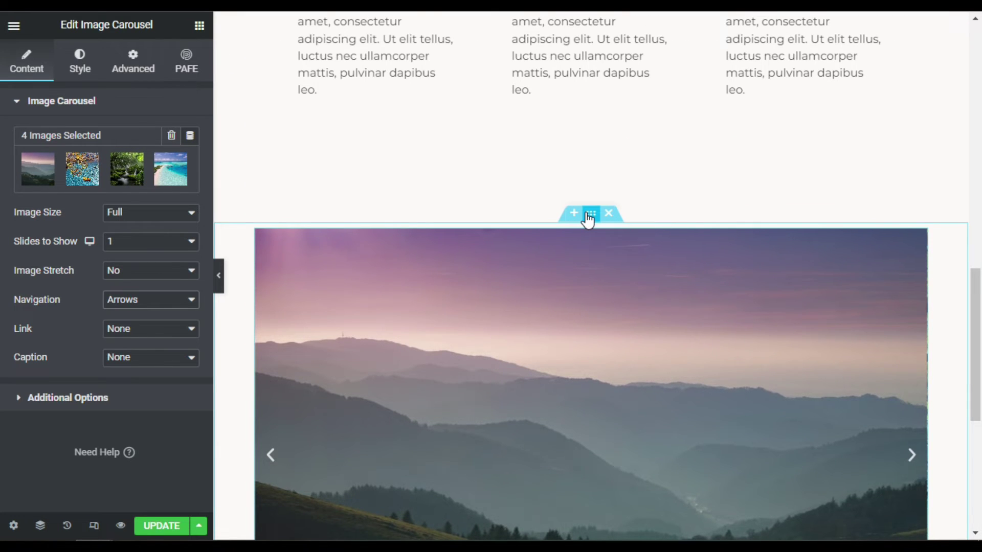
pyautogui.click(588, 217)
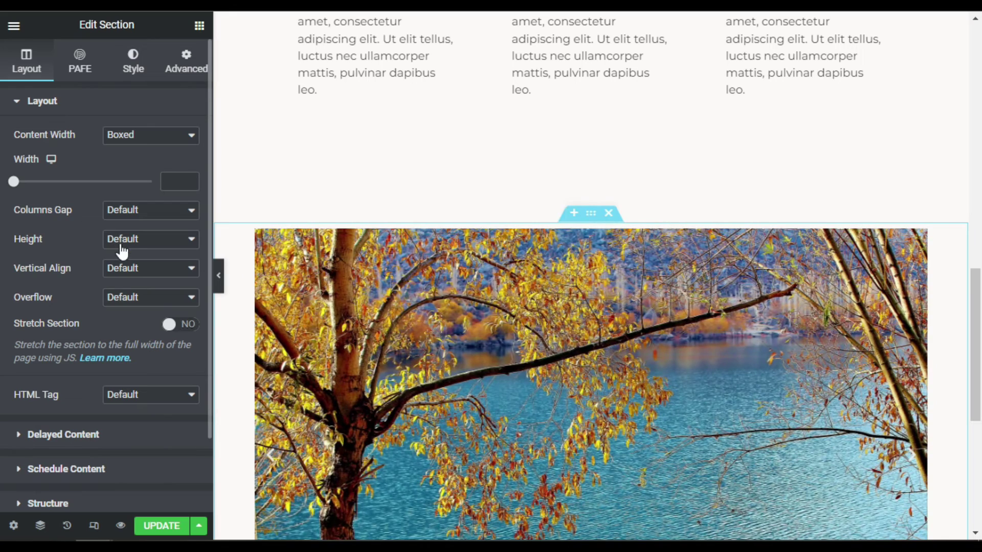
# Give the carousel section Full Width content, No Gap, Stretch Section on and Fit To Screen height, then collapse the panel
pyautogui.click(143, 146)
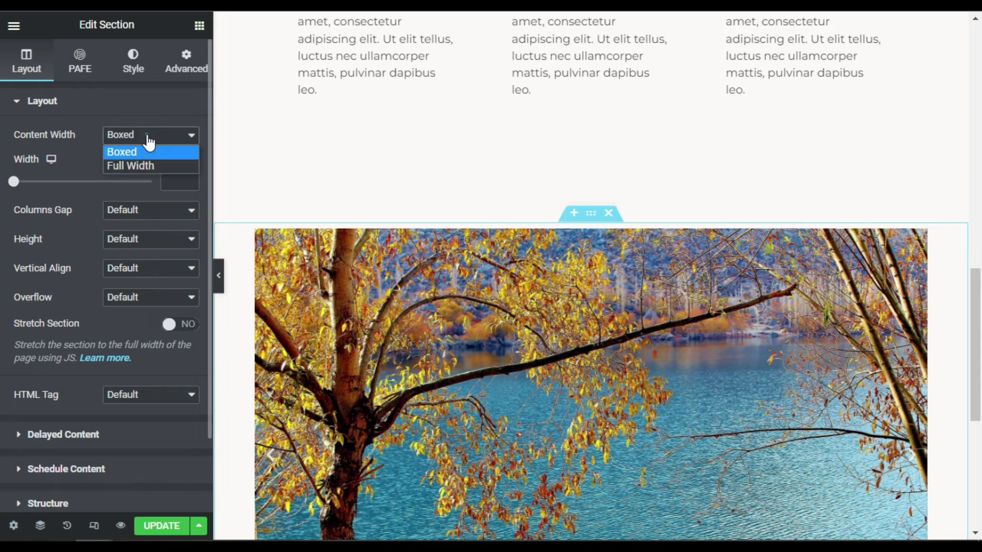
pyautogui.click(134, 164)
pyautogui.scroll(-2, 428, 381)
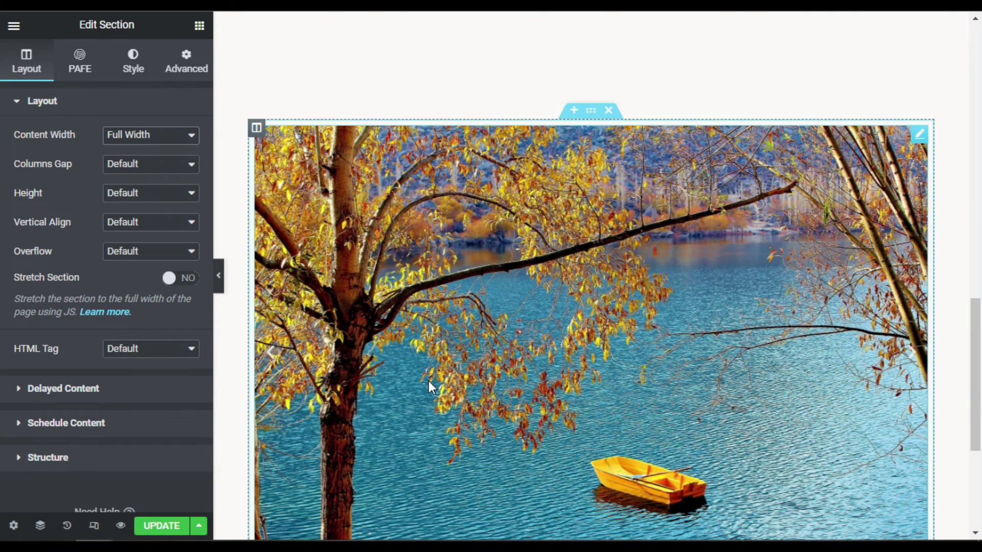
pyautogui.click(122, 174)
pyautogui.click(137, 199)
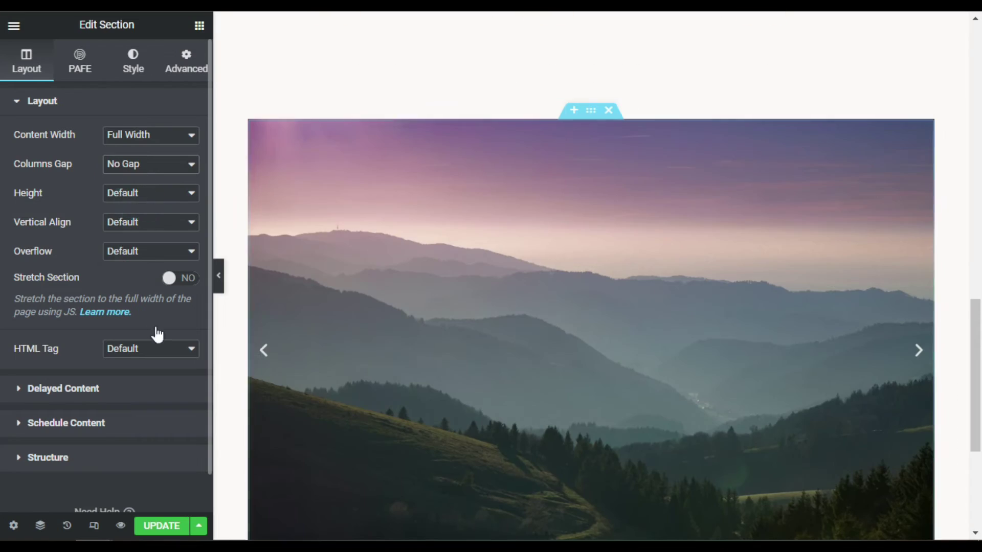
pyautogui.click(178, 287)
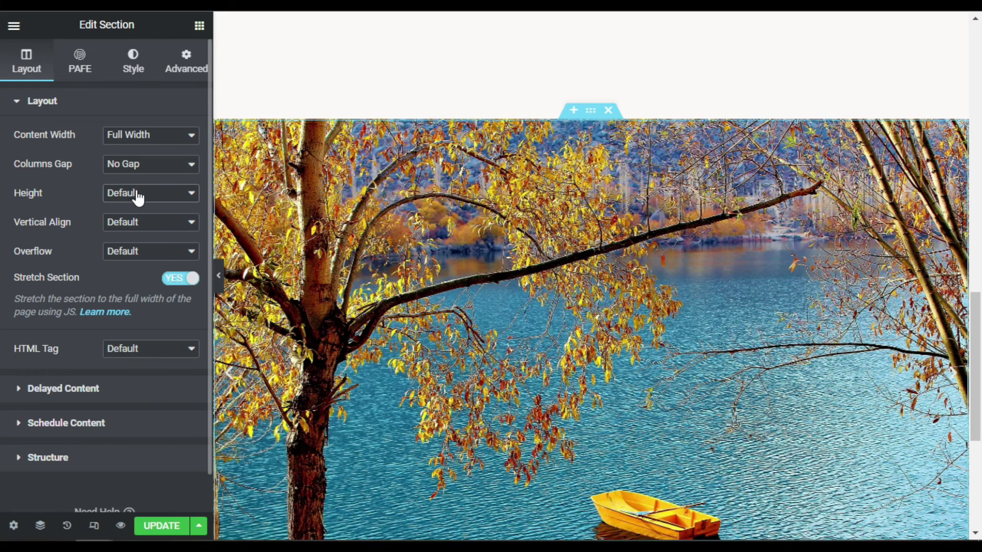
pyautogui.click(137, 194)
pyautogui.click(151, 223)
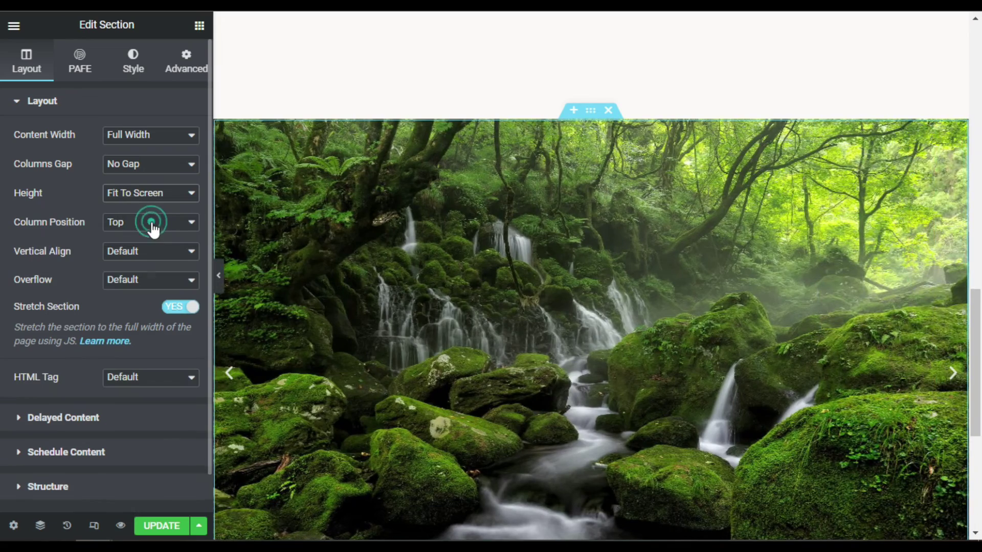
pyautogui.click(219, 279)
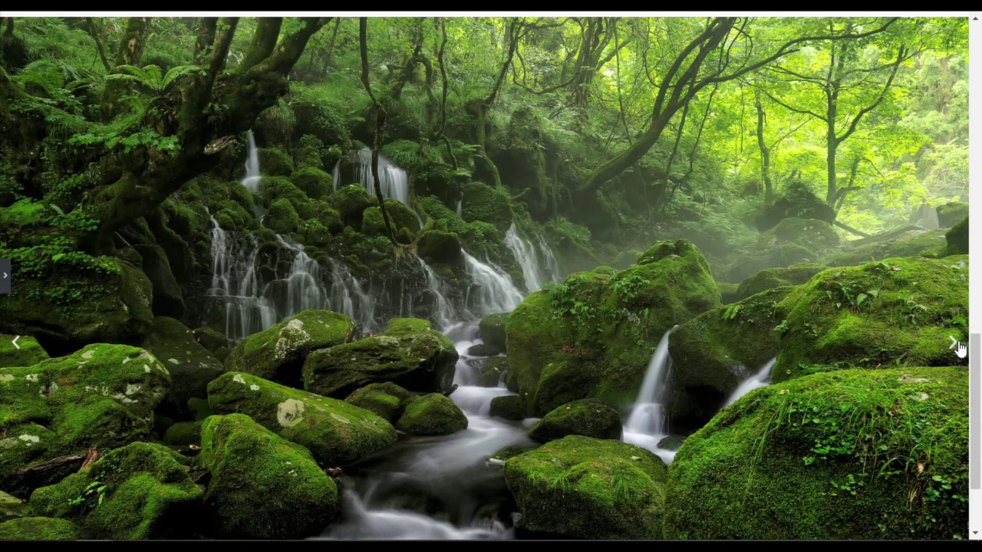
# Cycle the carousel with its next arrow back to the misty mountain slide, then reopen the section settings
pyautogui.click(954, 344)
pyautogui.click(954, 343)
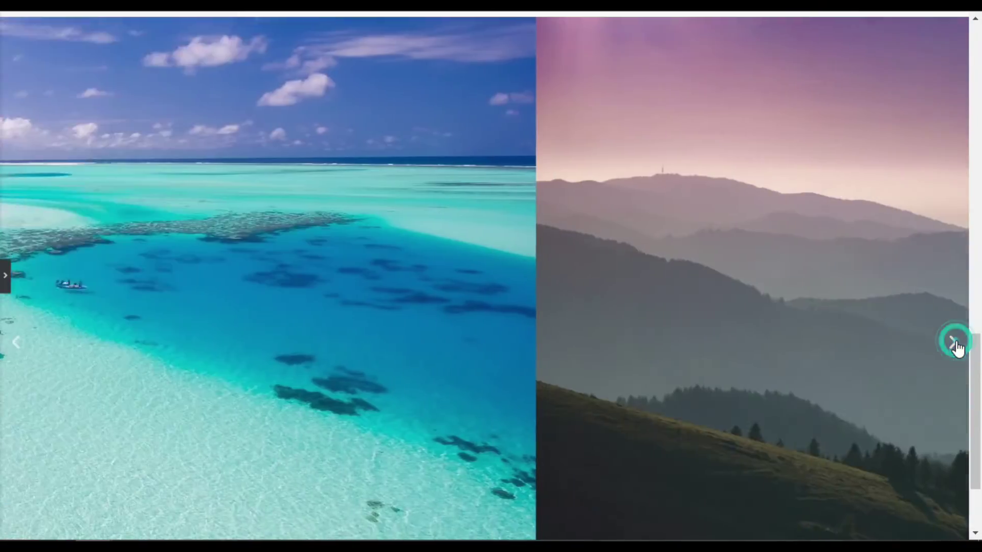
pyautogui.click(955, 344)
pyautogui.click(956, 348)
pyautogui.click(955, 347)
pyautogui.click(956, 345)
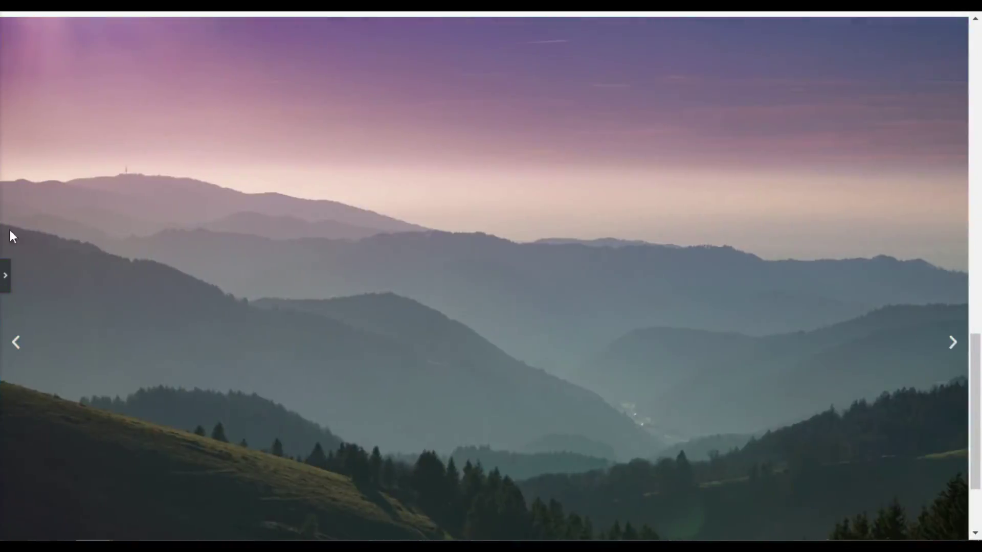
pyautogui.click(5, 274)
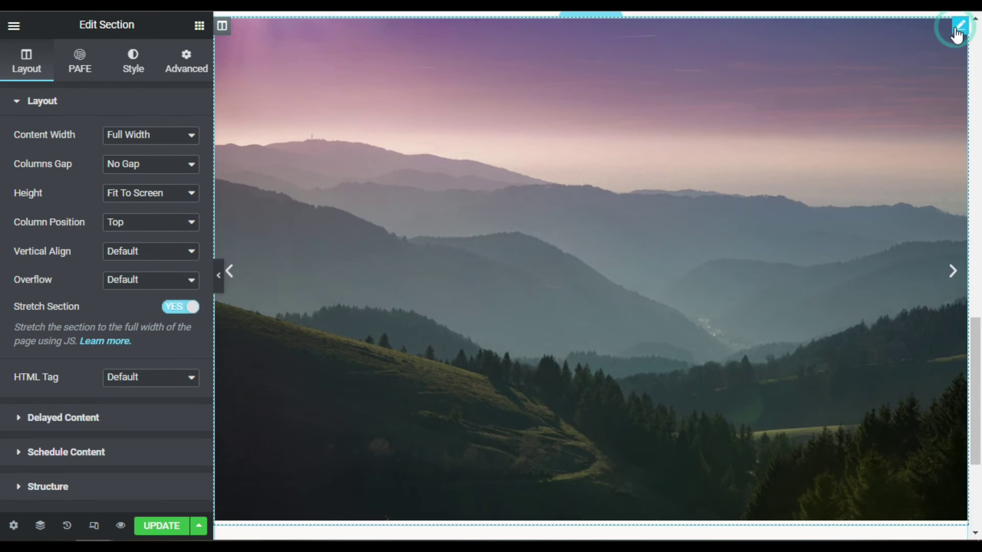
# Try a Custom carousel image size of 100% width by 400 height
pyautogui.click(959, 32)
pyautogui.click(121, 217)
pyautogui.click(142, 331)
pyautogui.click(83, 307)
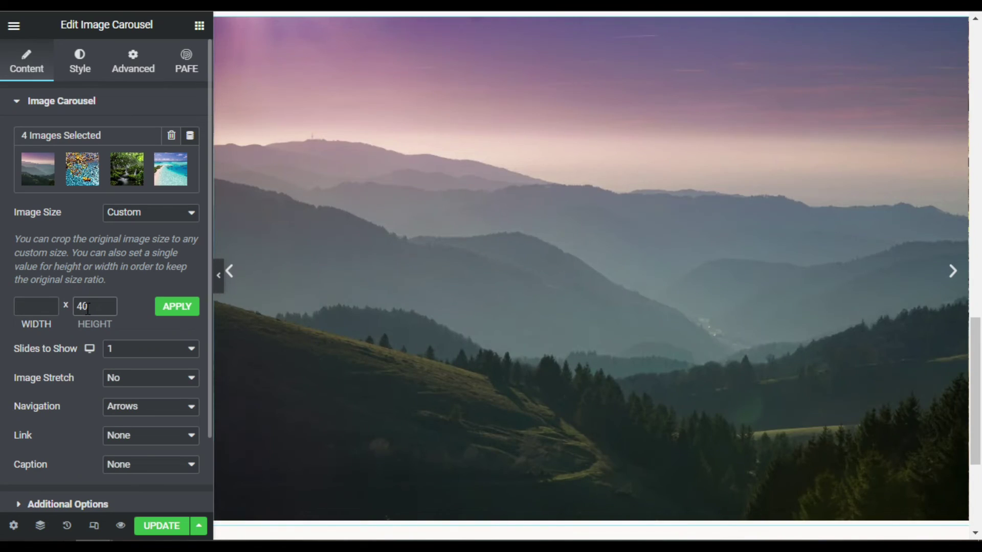
pyautogui.click(178, 309)
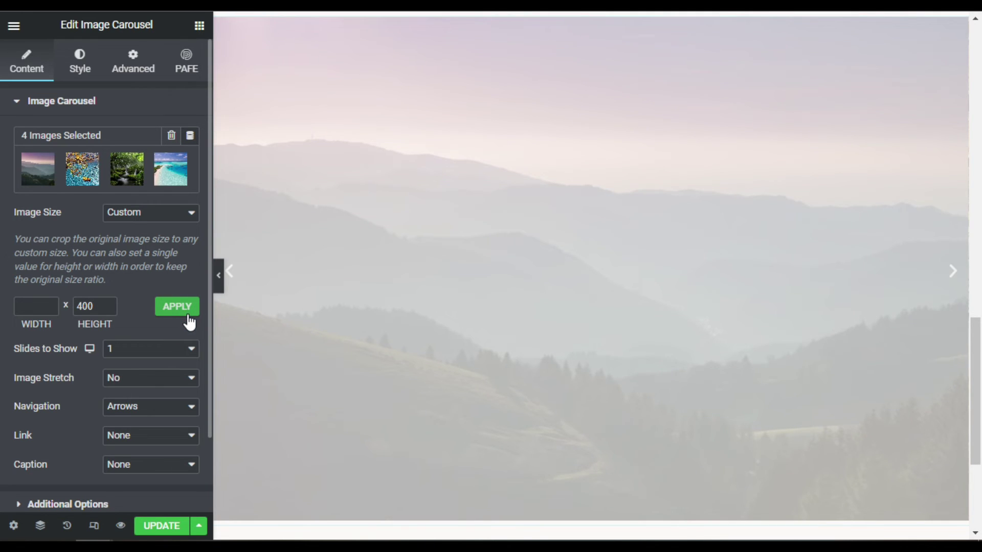
pyautogui.scroll(5, 589, 344)
pyautogui.scroll(-4, 592, 346)
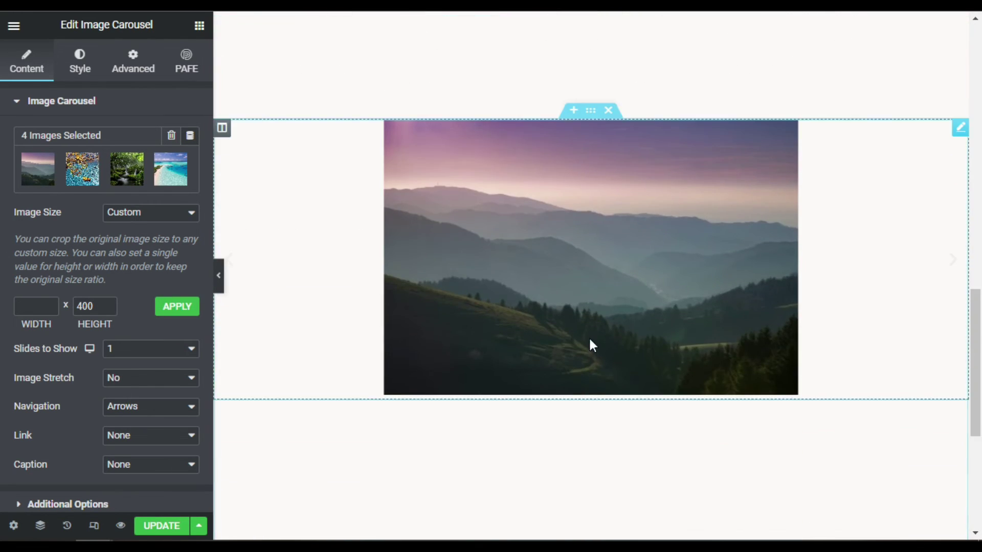
pyautogui.click(29, 309)
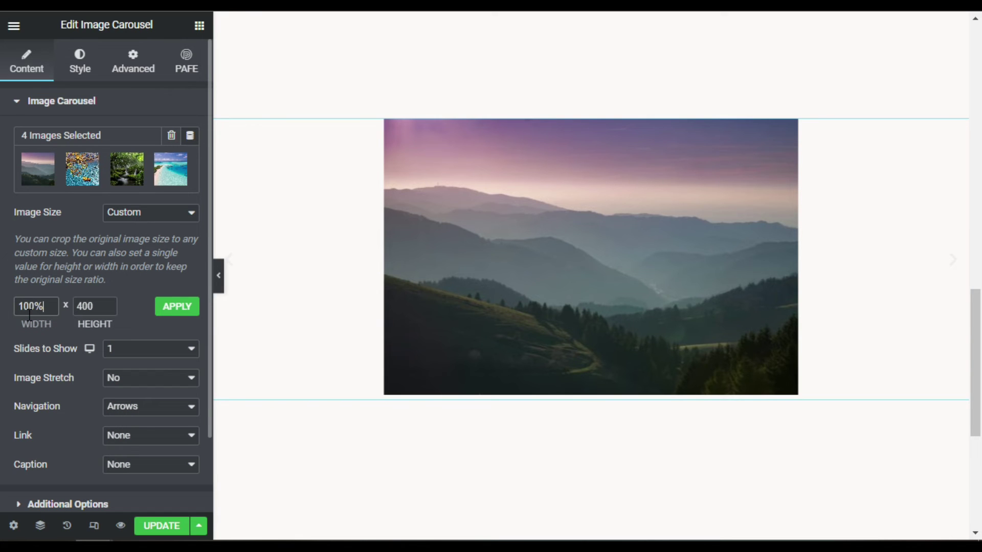
pyautogui.write('100%')
pyautogui.click(187, 312)
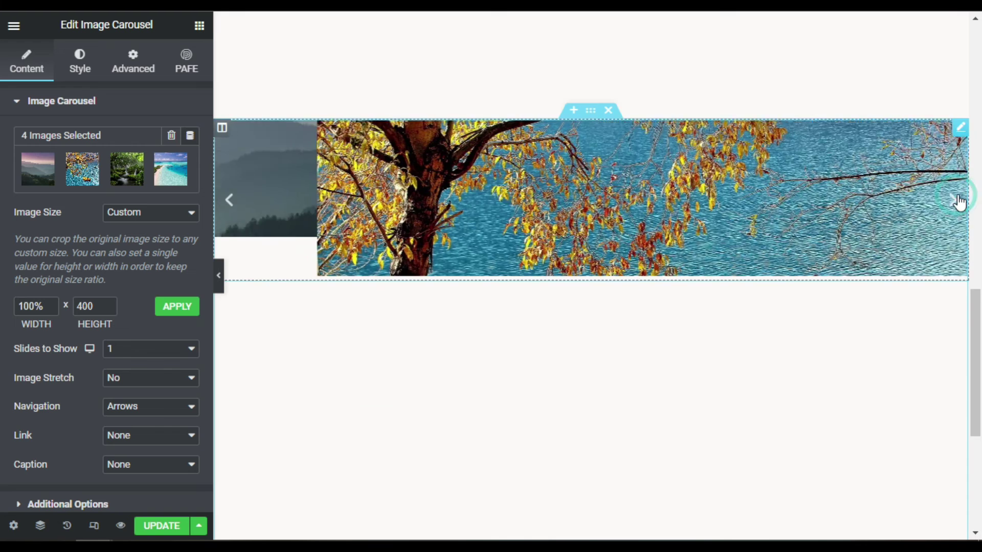
pyautogui.scroll(2, 587, 263)
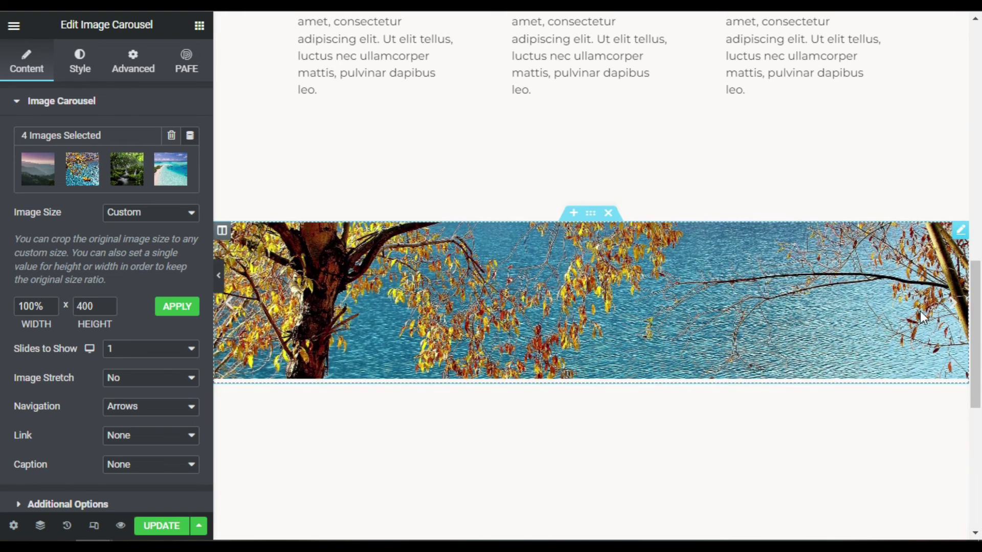
# Advance to the beach slide, revert Image Size to Full, and save the page with UPDATE
pyautogui.click(955, 306)
pyautogui.click(954, 306)
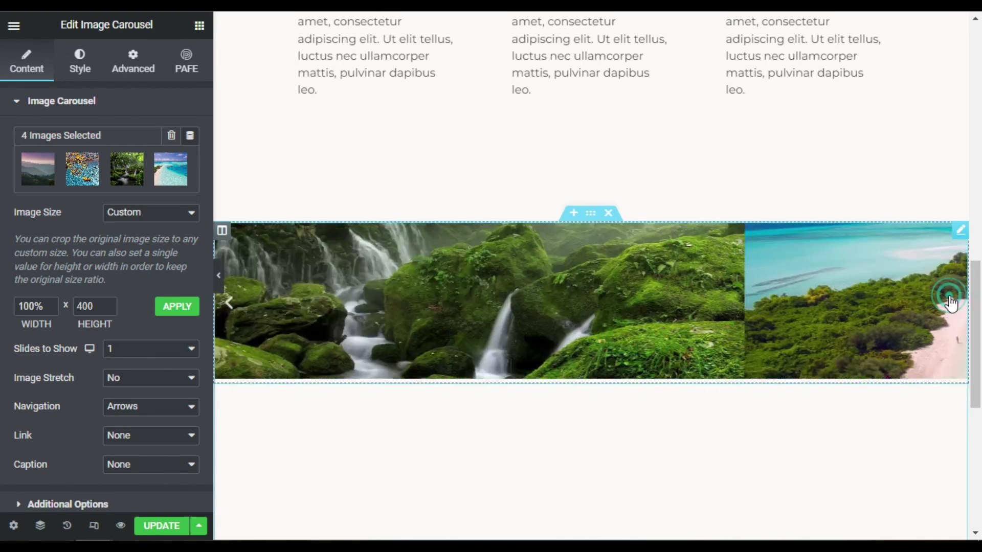
pyautogui.click(151, 212)
pyautogui.click(149, 312)
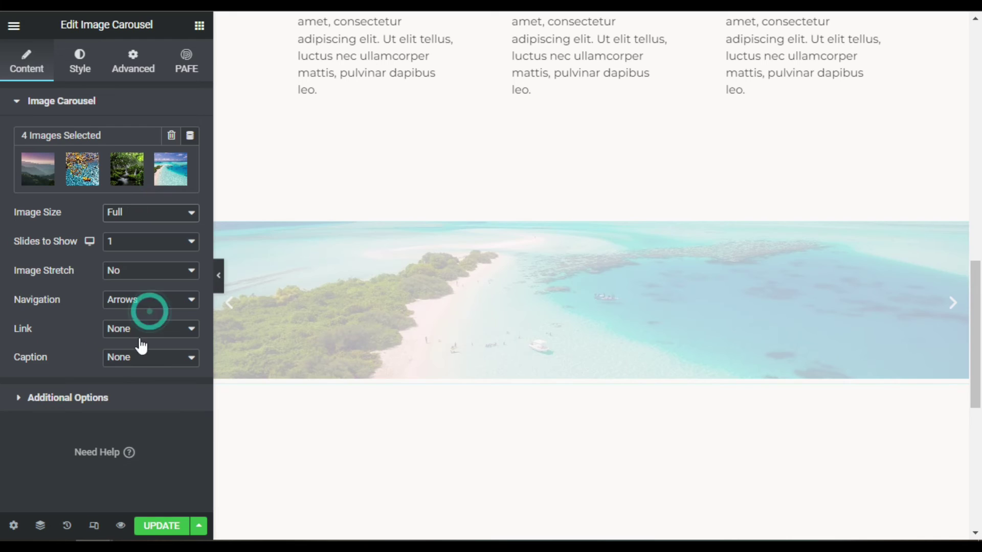
pyautogui.click(148, 527)
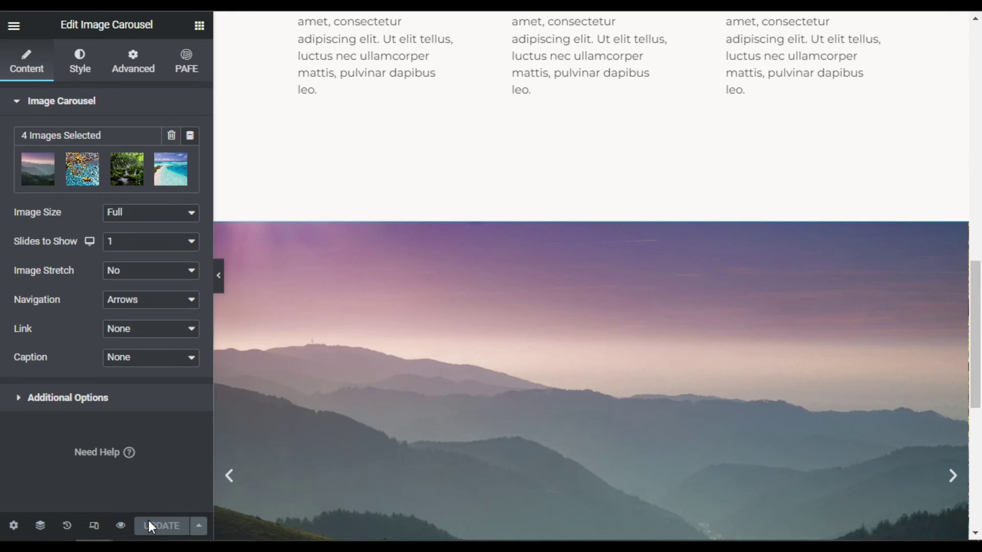
pyautogui.click(121, 526)
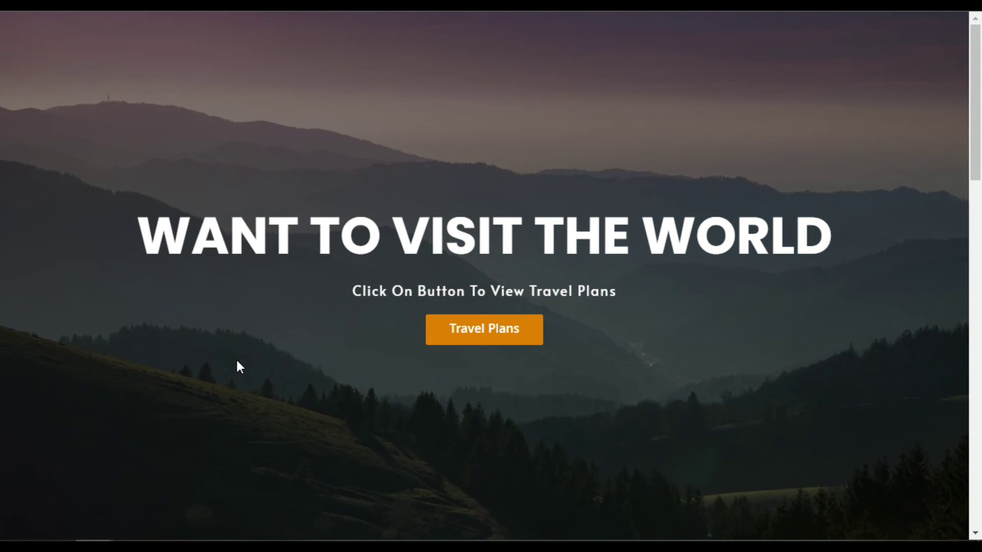
# On the live page, step the carousel back three slides to the tropical beach, then scroll back to the hero
pyautogui.scroll(-15, 237, 361)
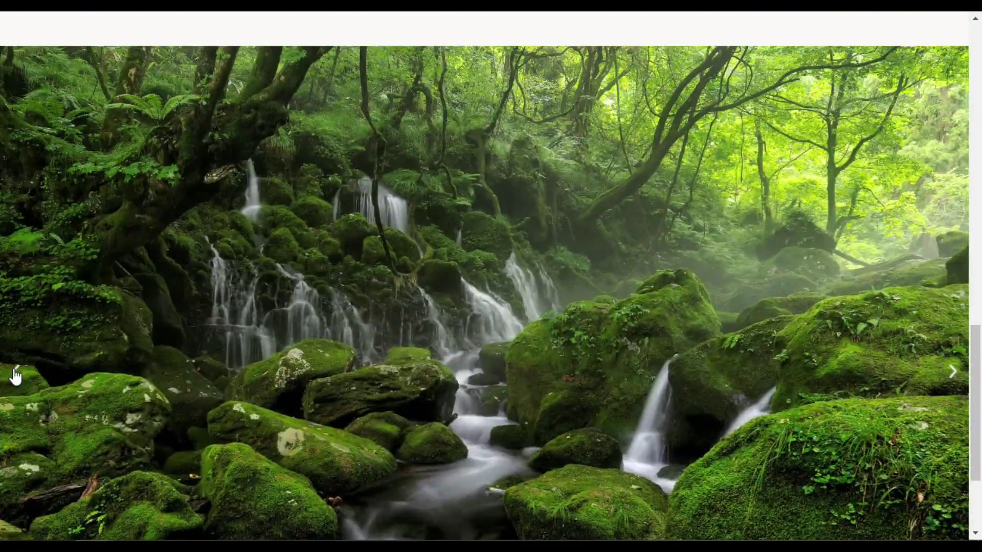
pyautogui.click(16, 375)
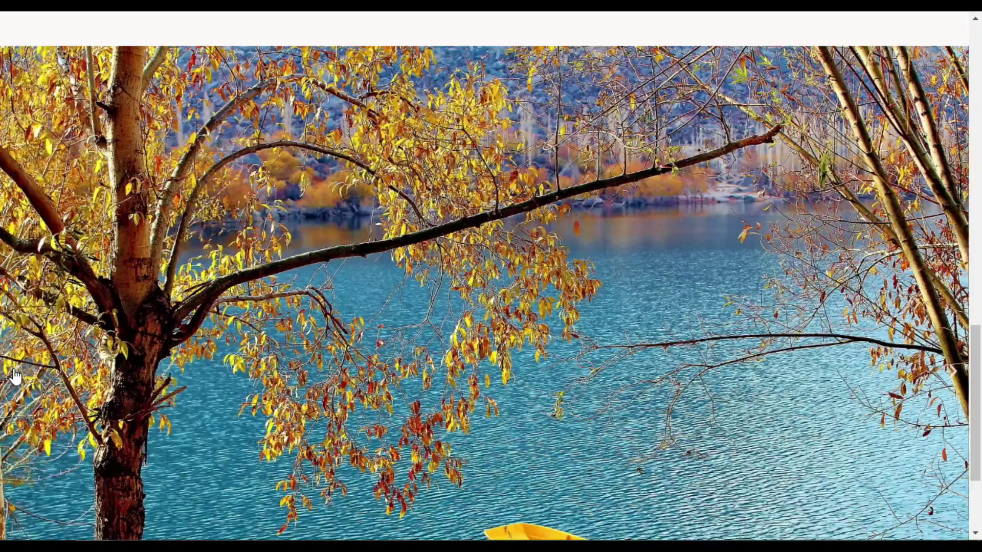
pyautogui.click(16, 375)
pyautogui.click(15, 376)
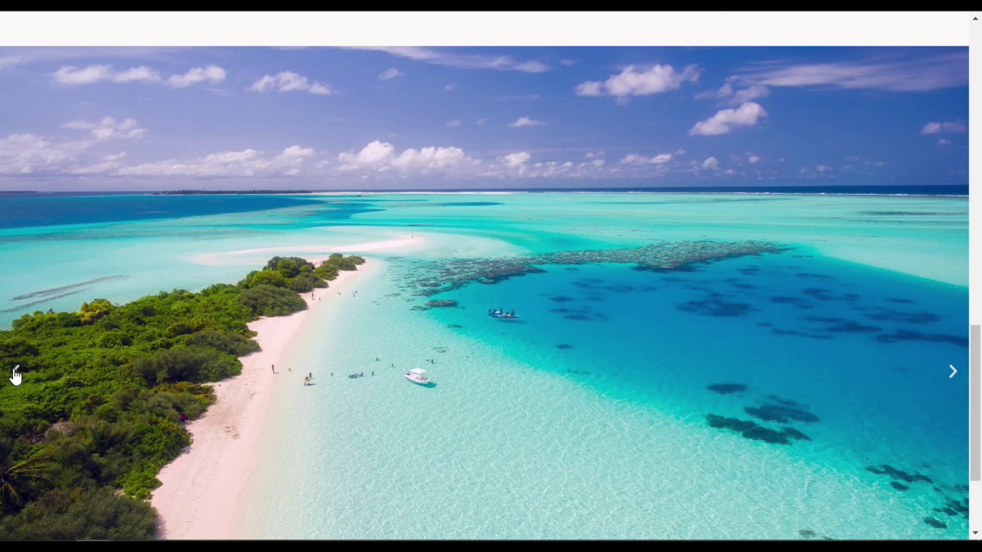
pyautogui.scroll(20, 102, 389)
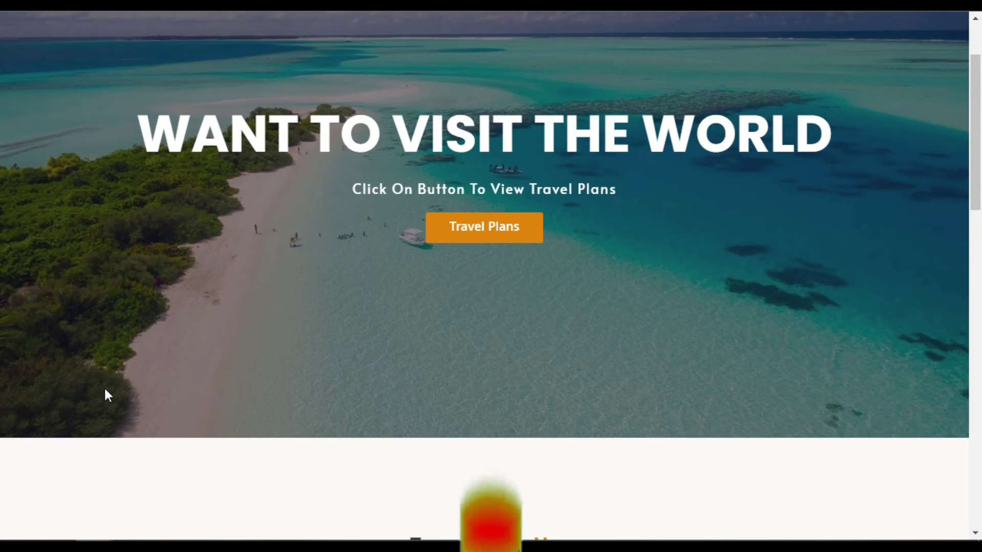